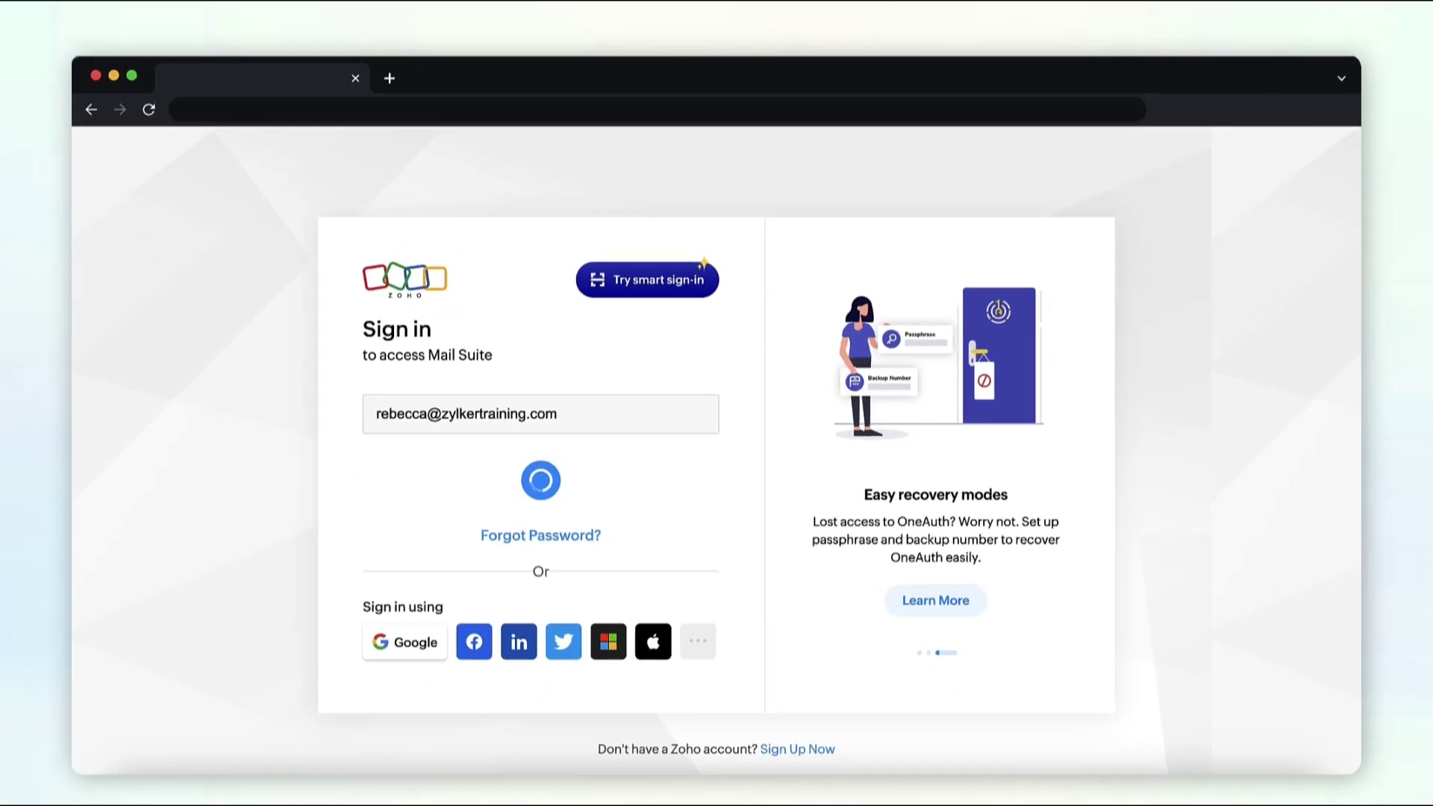
Step: Sign in and start a new contact in the Contacts module
left_click(535, 577)
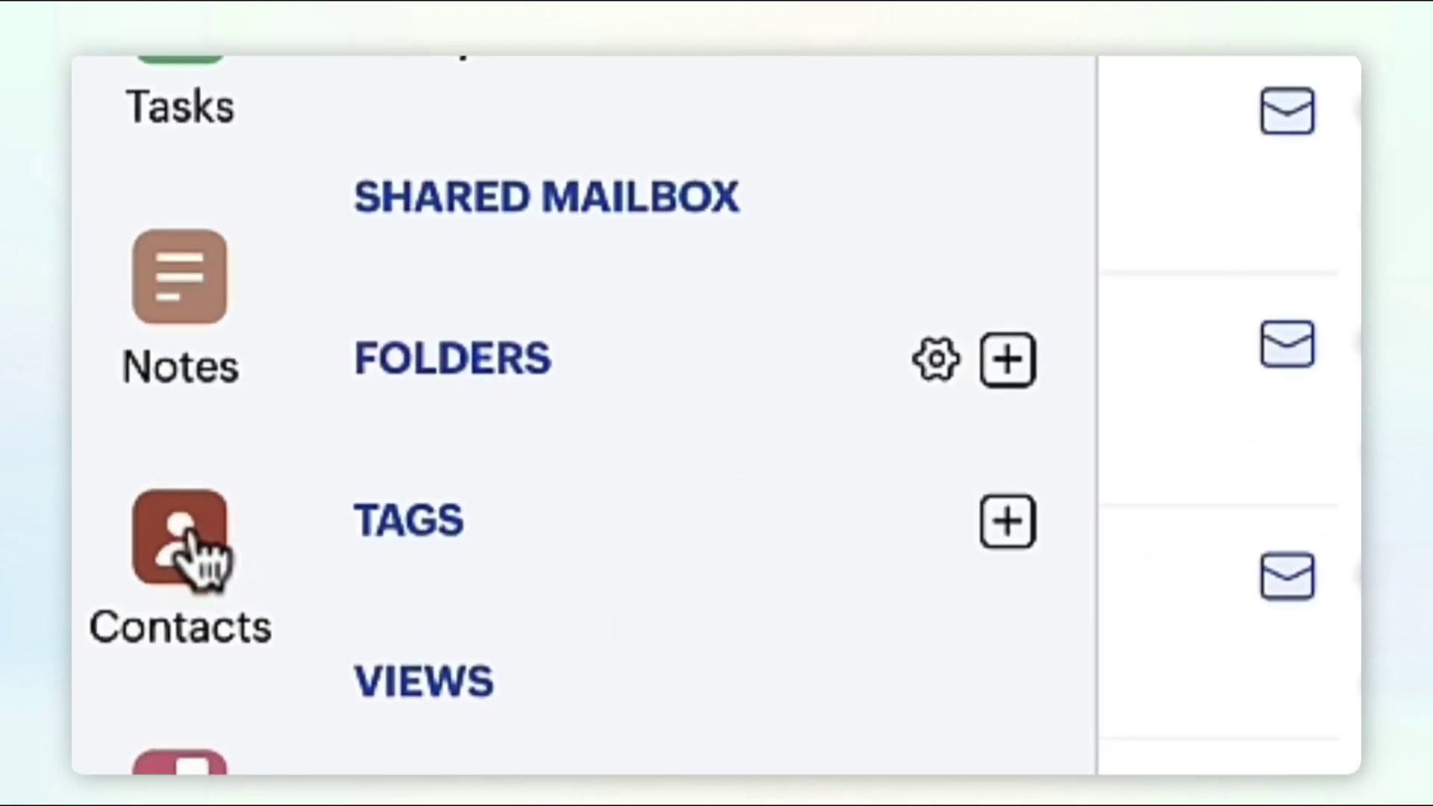
left_click(160, 513)
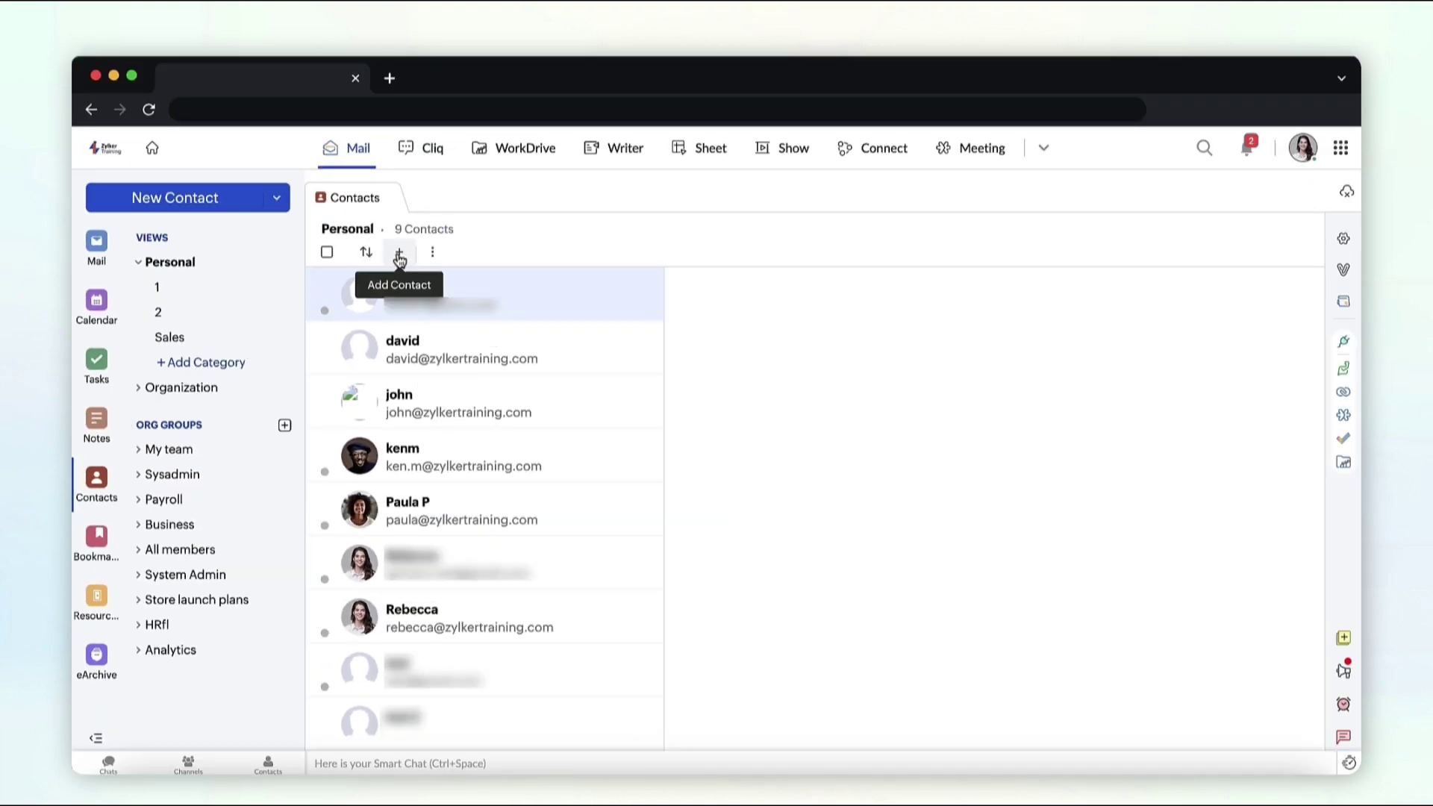
left_click(465, 212)
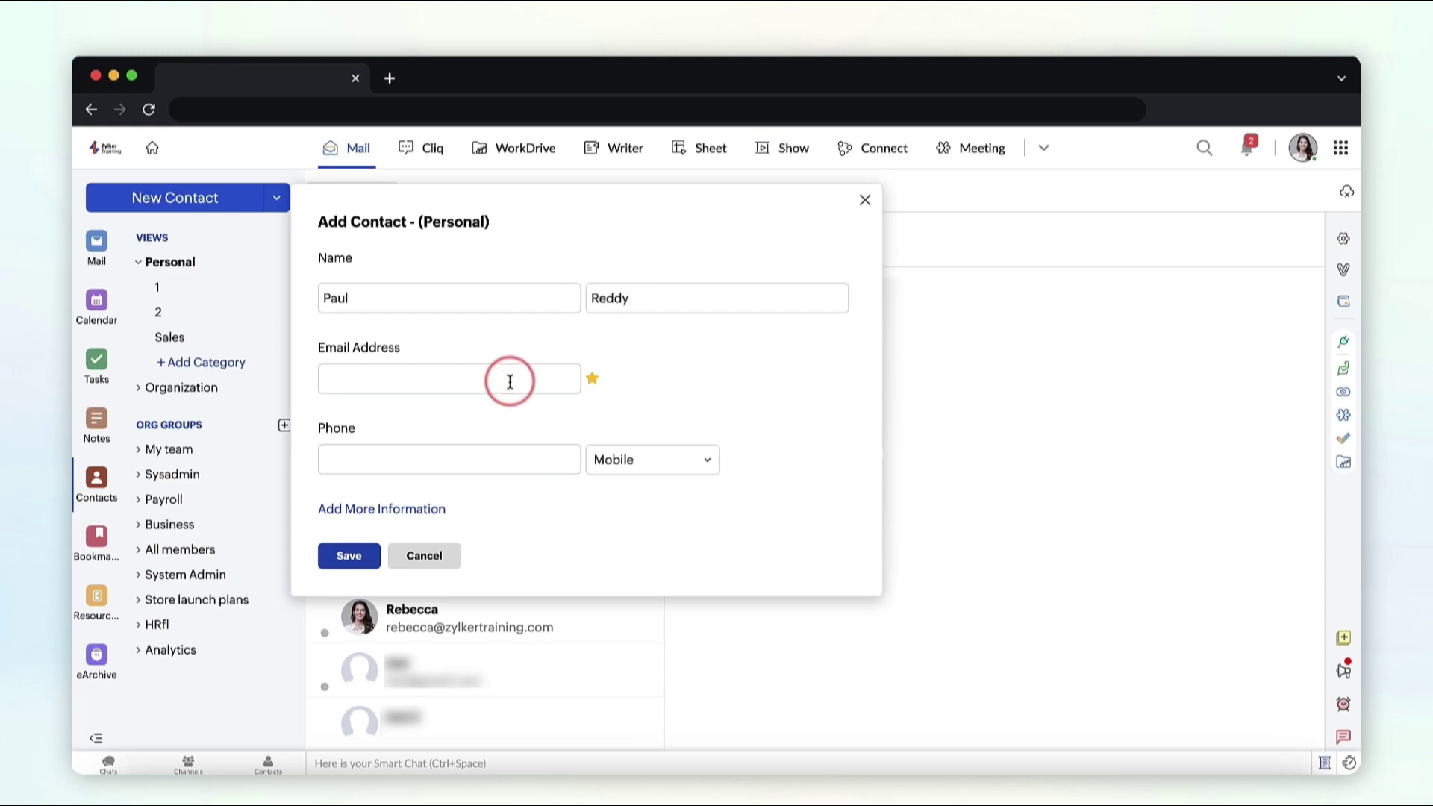
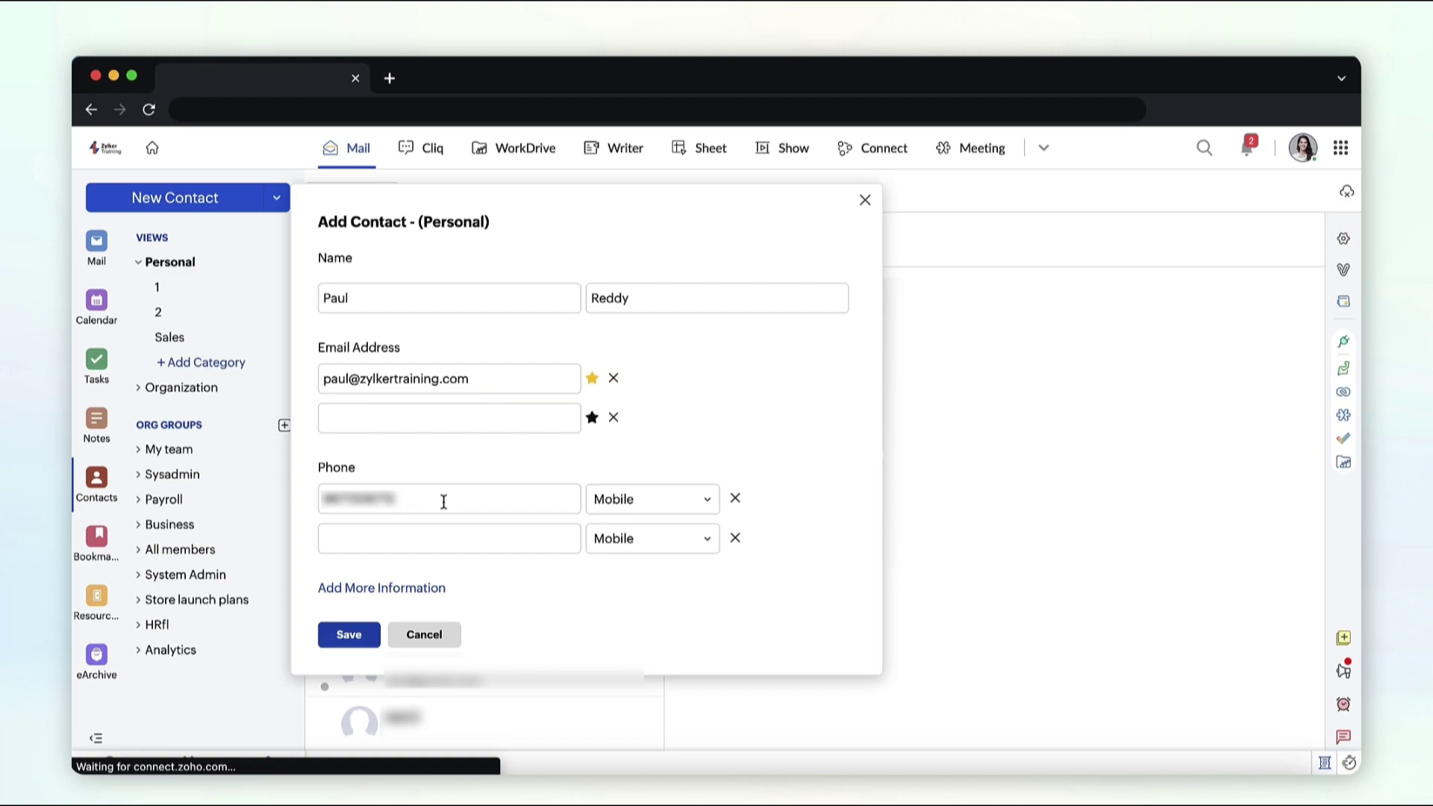
Step: Enter the contact's e-mail and mobile number, then expand and scroll the full details form
left_click(403, 589)
scroll(403, 583, "down", 3)
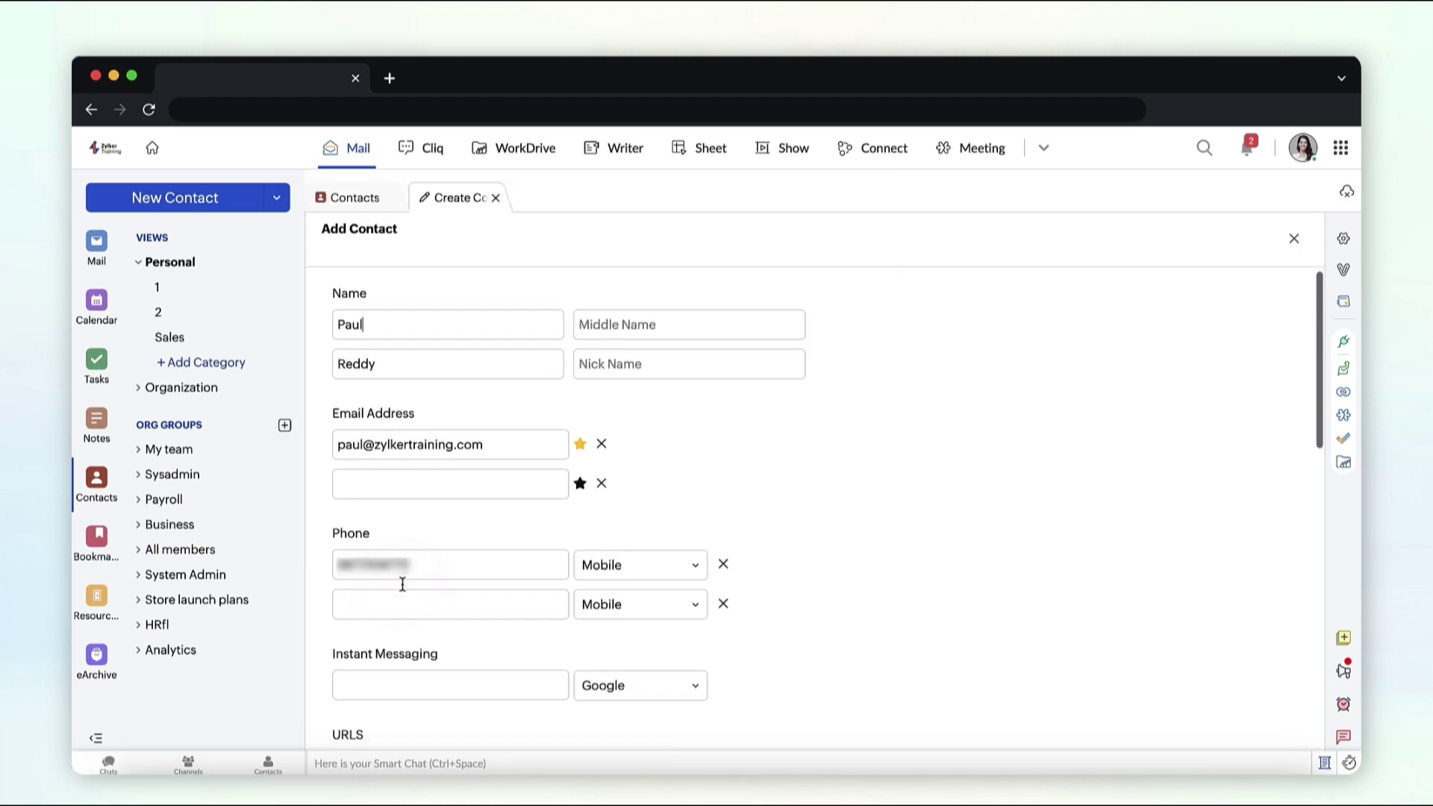
scroll(402, 584, "down", 2)
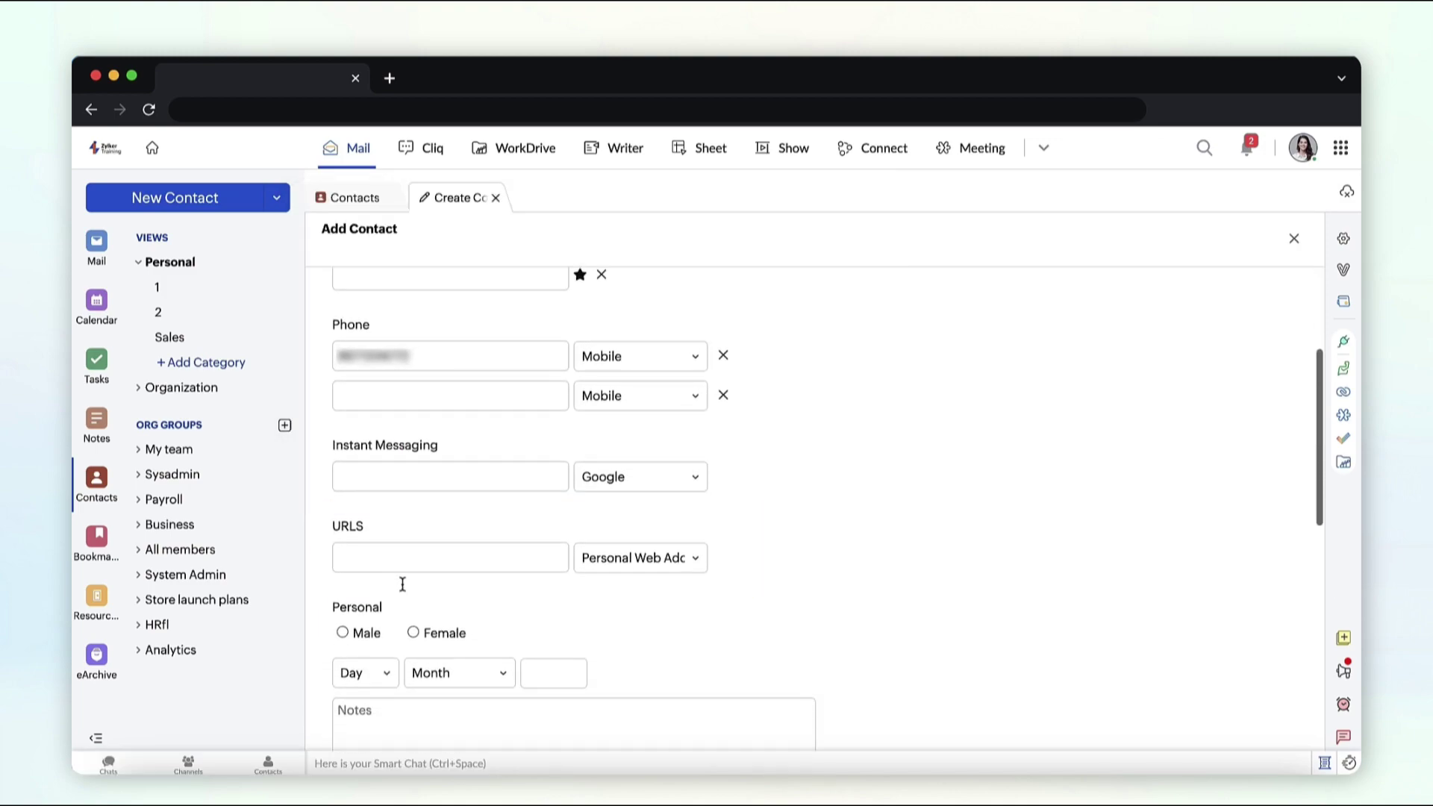
scroll(743, 482, "down", 5)
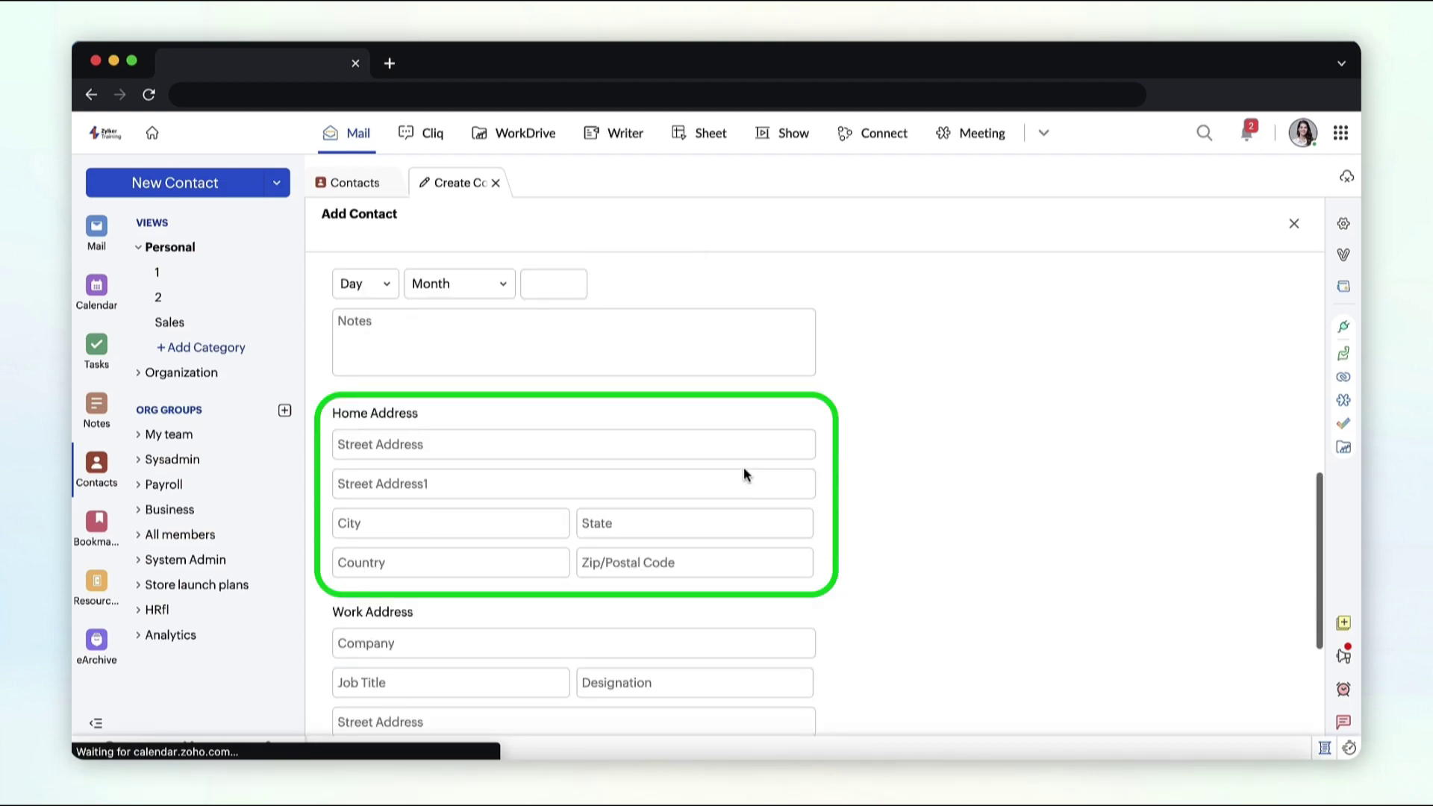
scroll(744, 482, "down", 3)
scroll(676, 515, "down", 1)
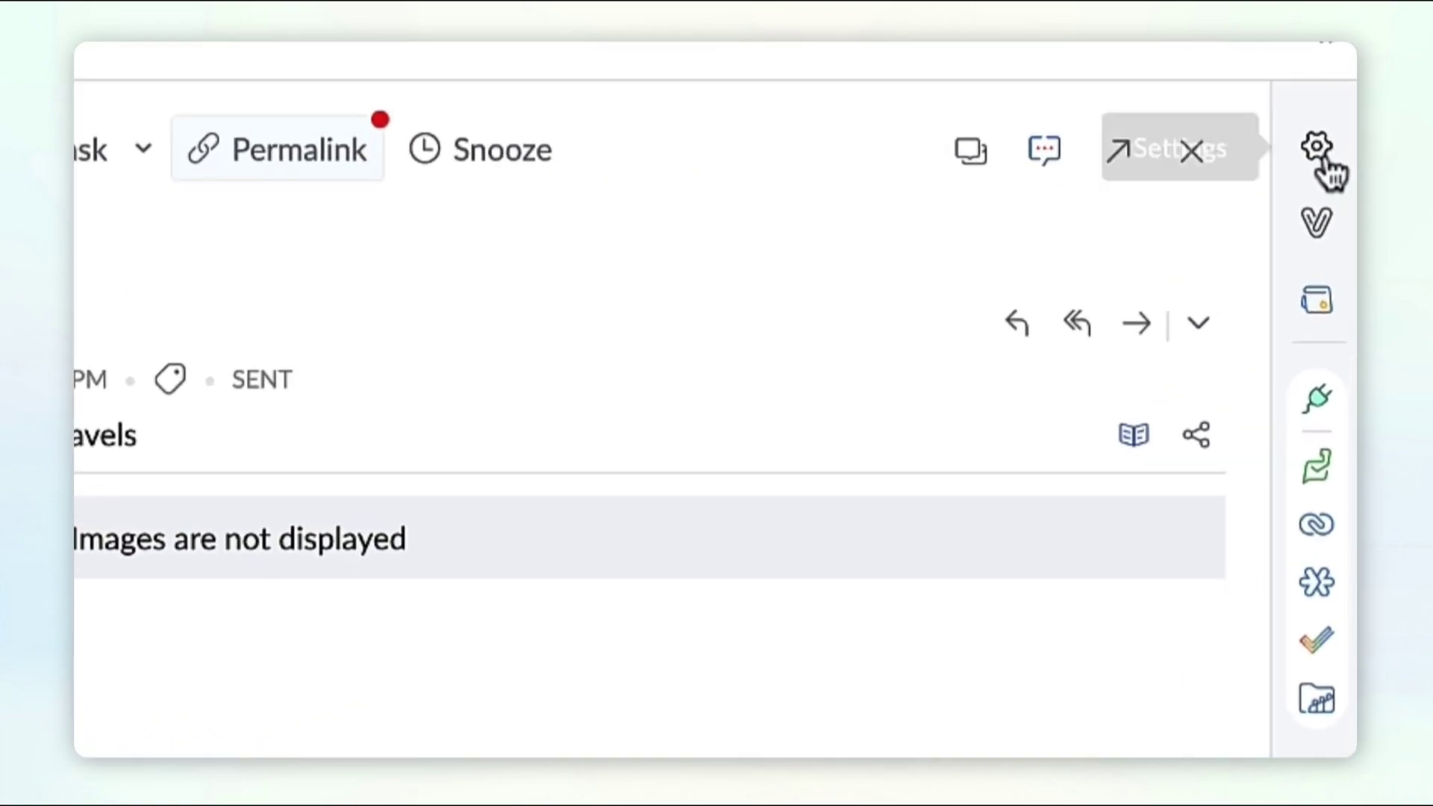
Step: Tick 'Automatically add recipients to Contacts' in the Compose settings
left_click(1344, 224)
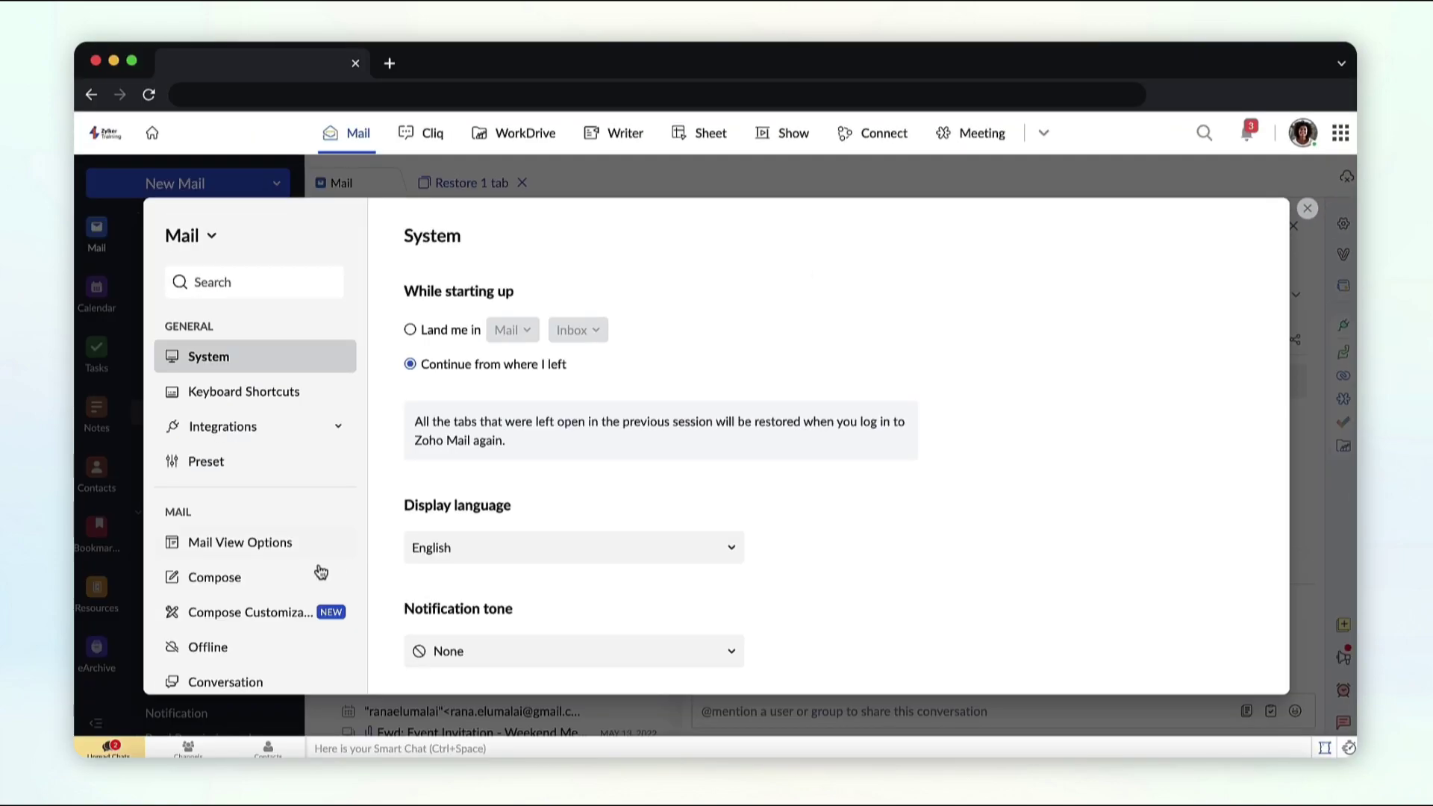
left_click(271, 588)
scroll(541, 585, "down", 5)
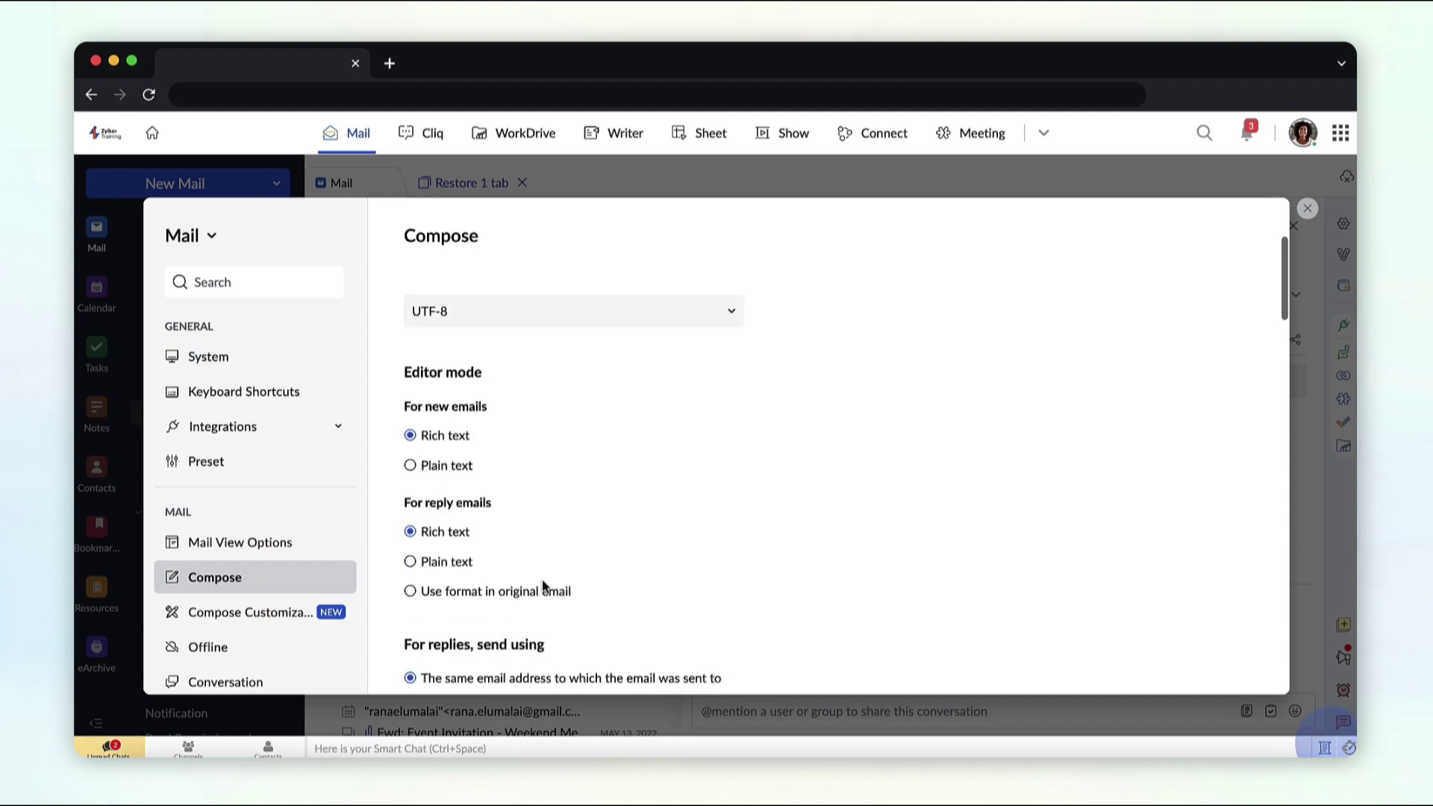
scroll(543, 586, "down", 10)
left_click(410, 531)
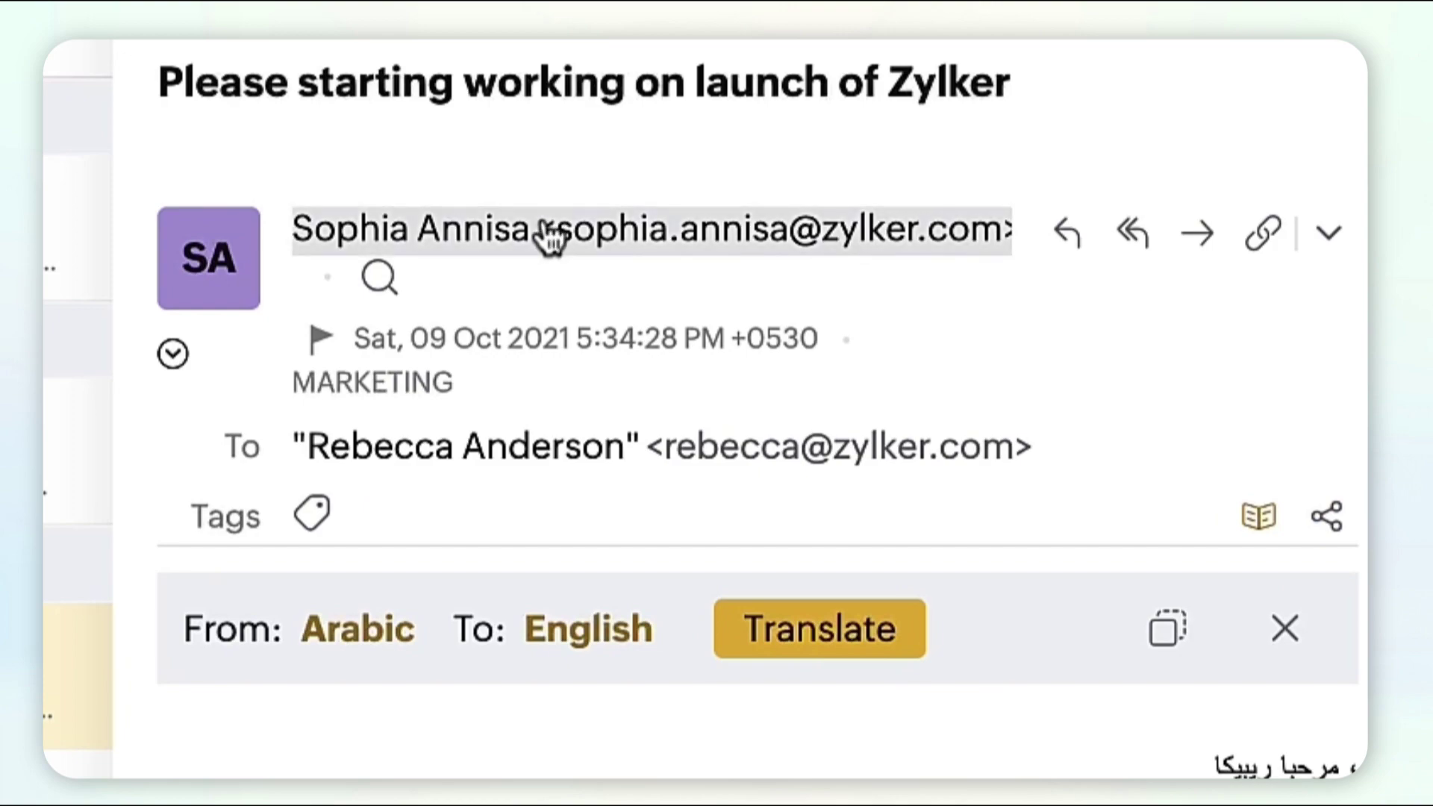
Step: Save the launch message's sender to Contacts with a last name and company Zylker
left_click(549, 237)
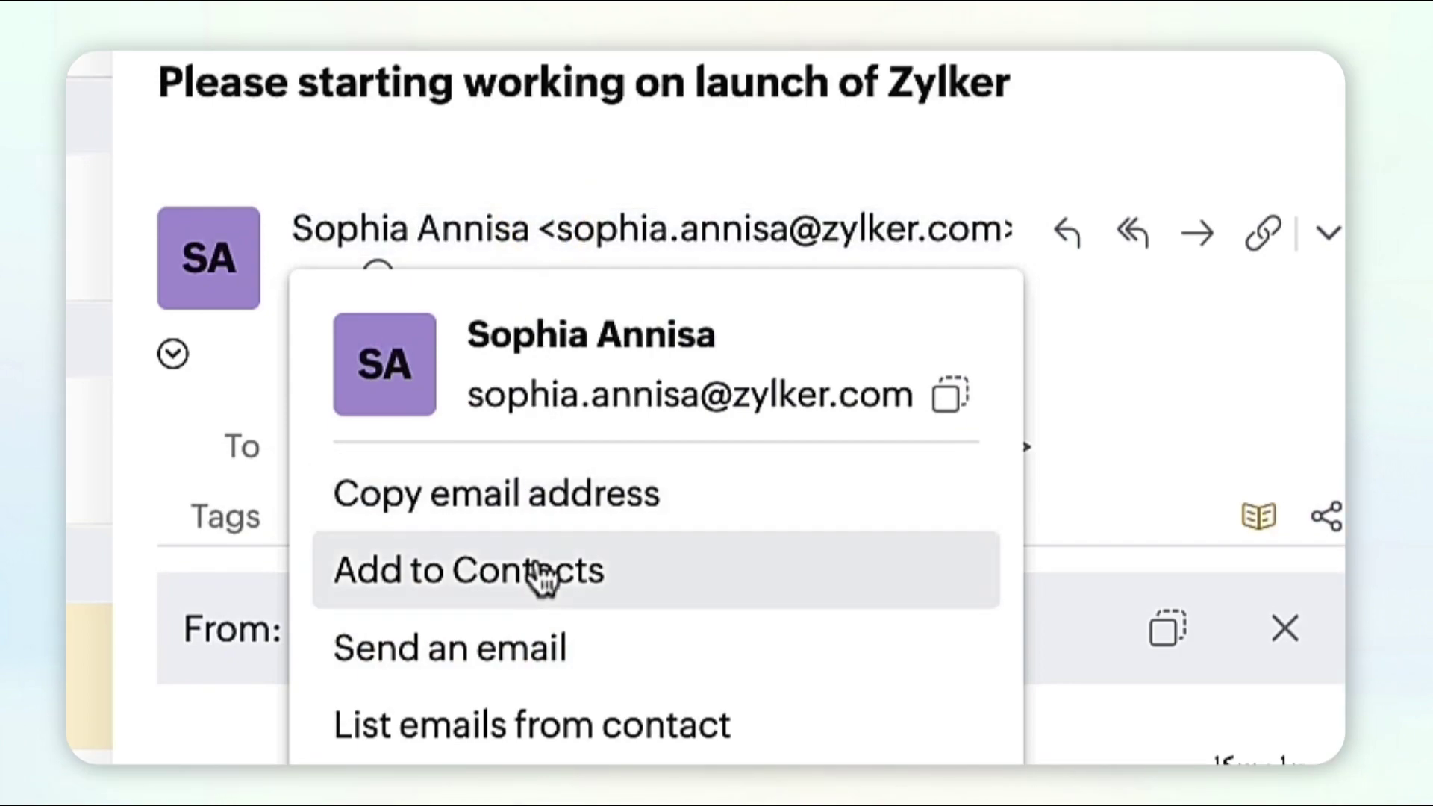
left_click(542, 574)
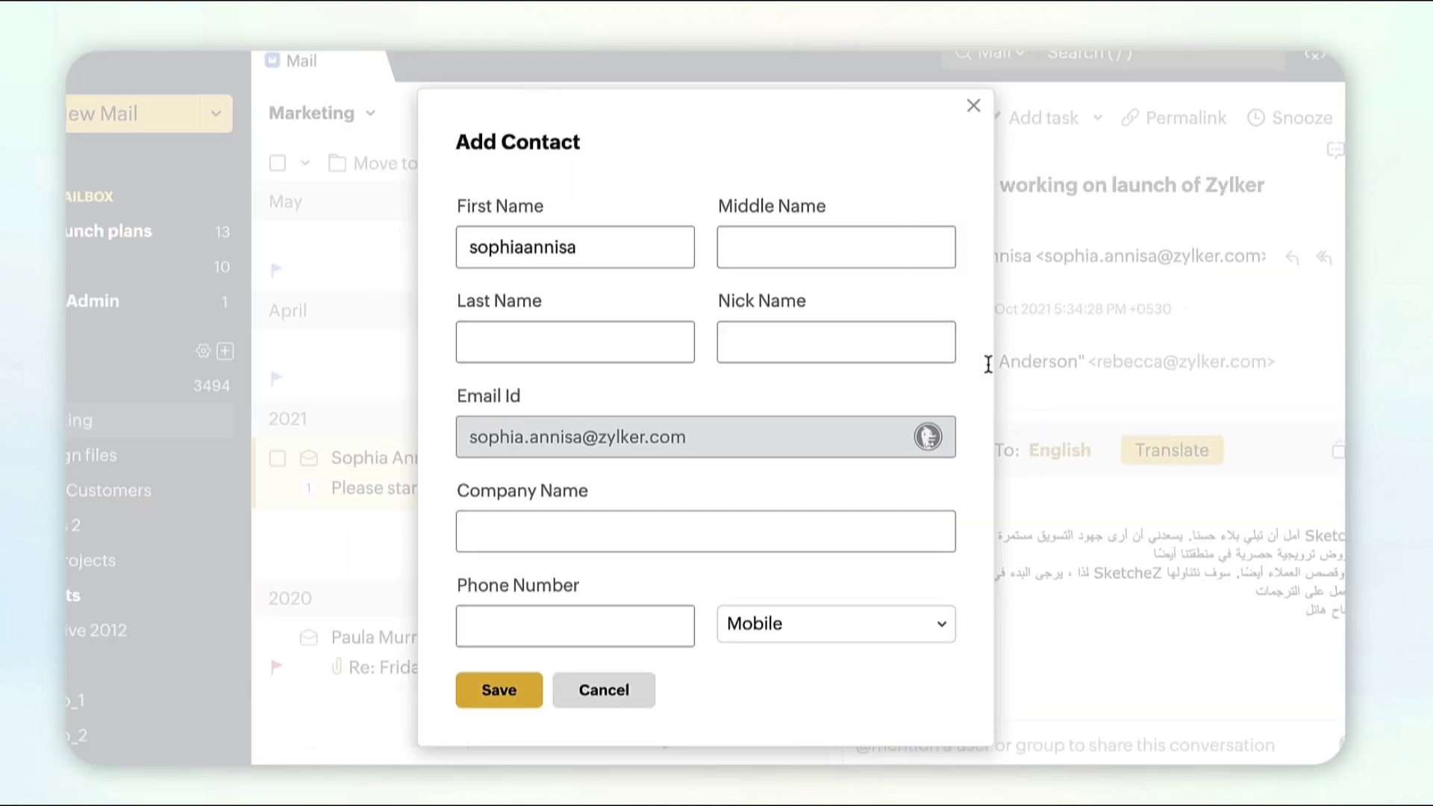
left_click(687, 348)
type("G")
left_click(650, 531)
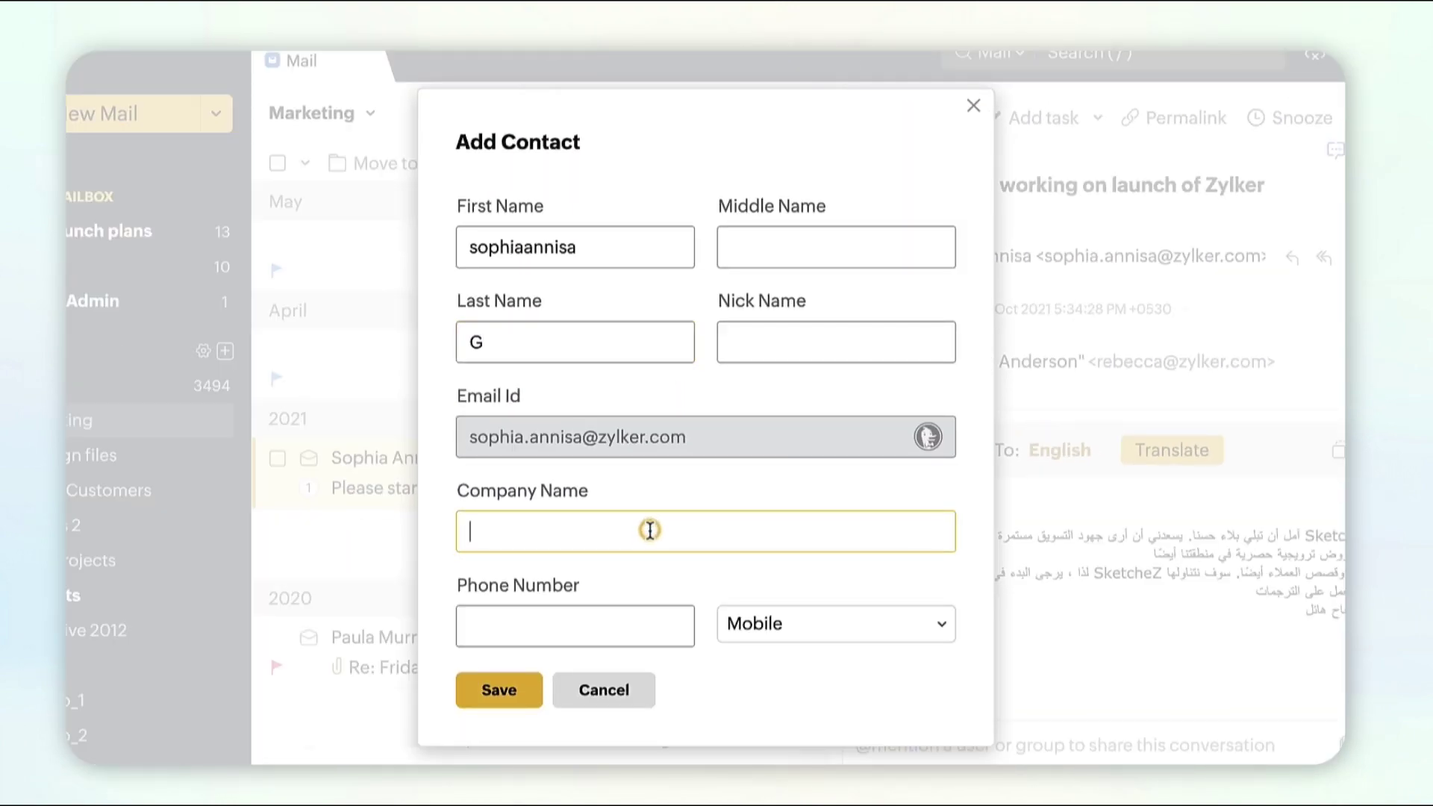
left_click(500, 703)
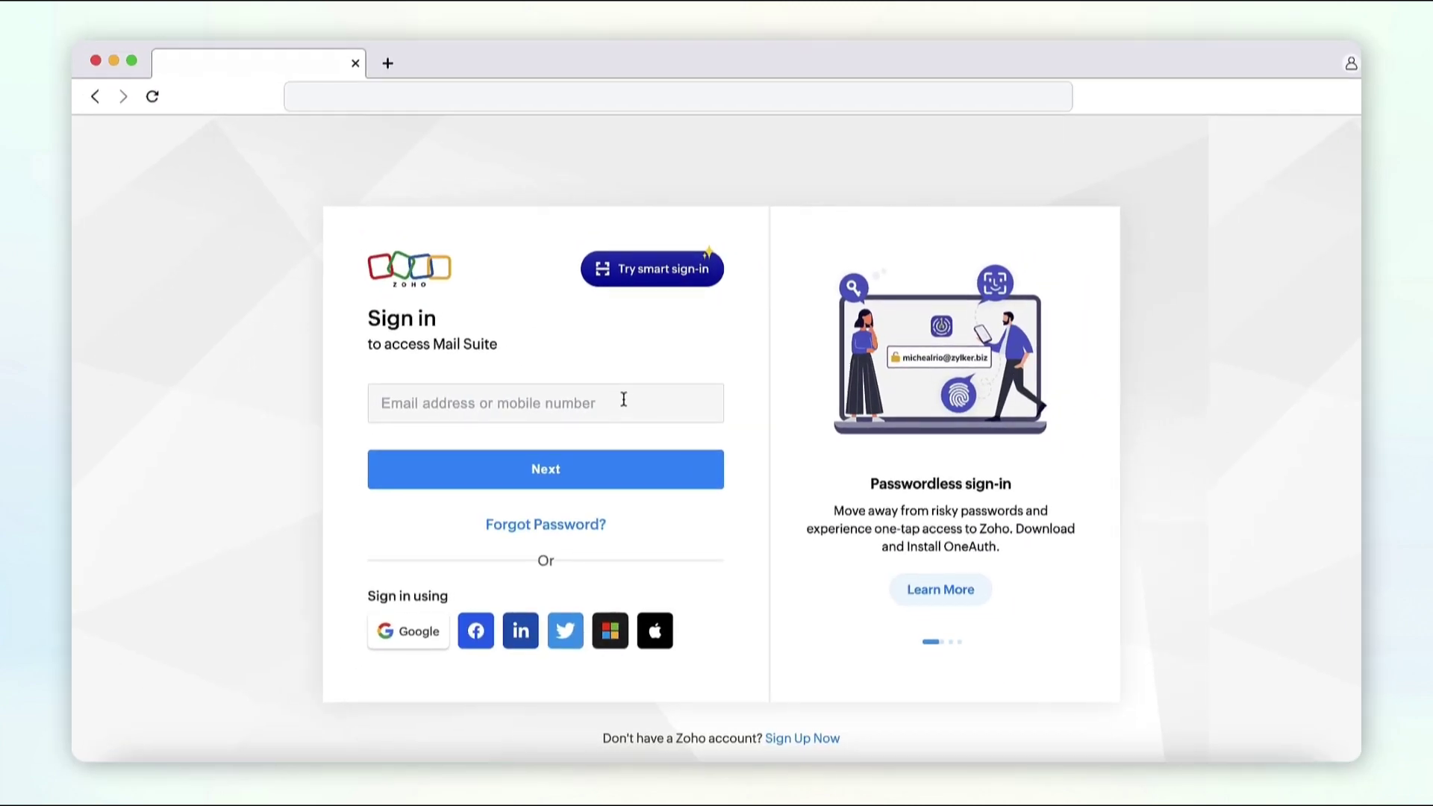
Step: Sign in with the account e-mail and switch to Contacts
left_click(623, 399)
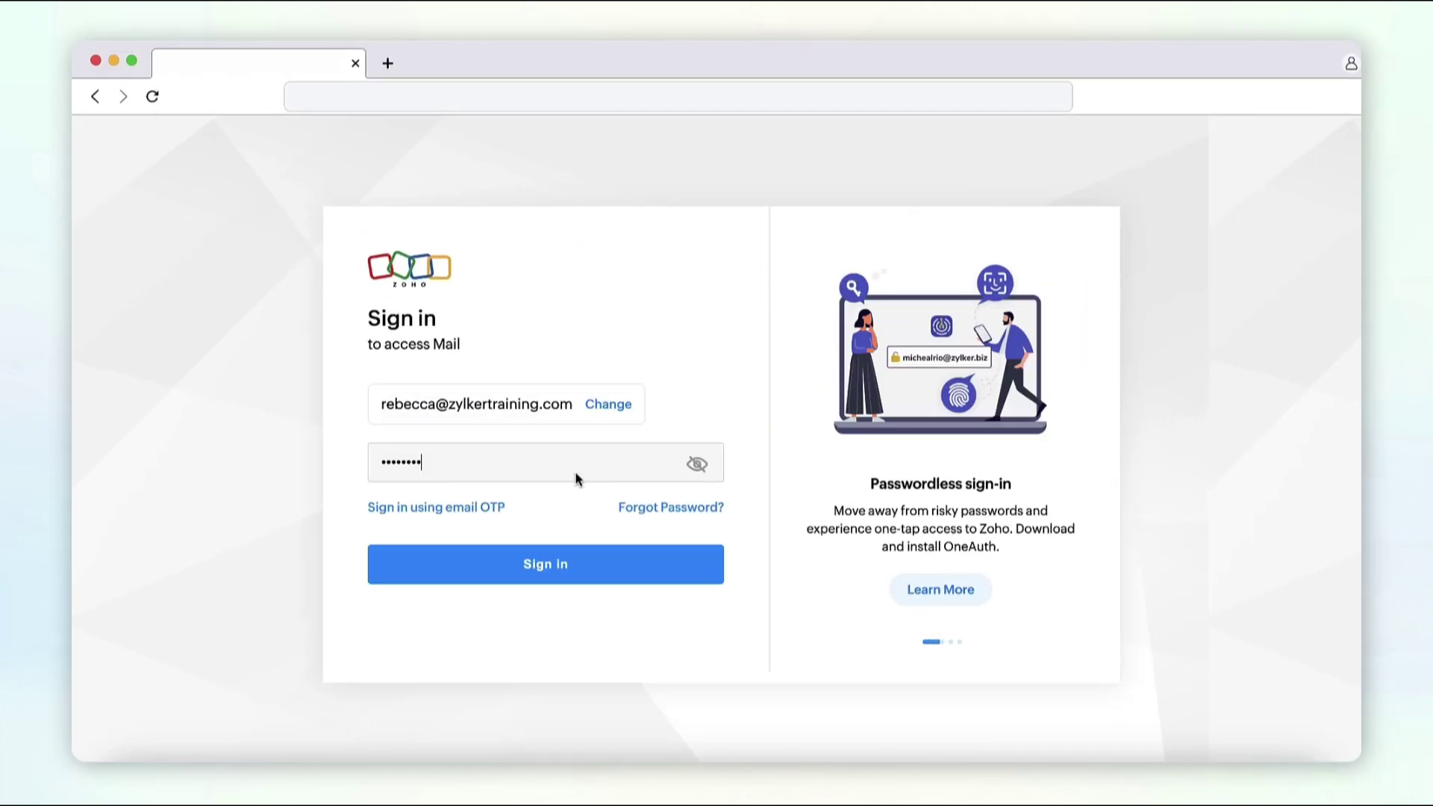
left_click(581, 570)
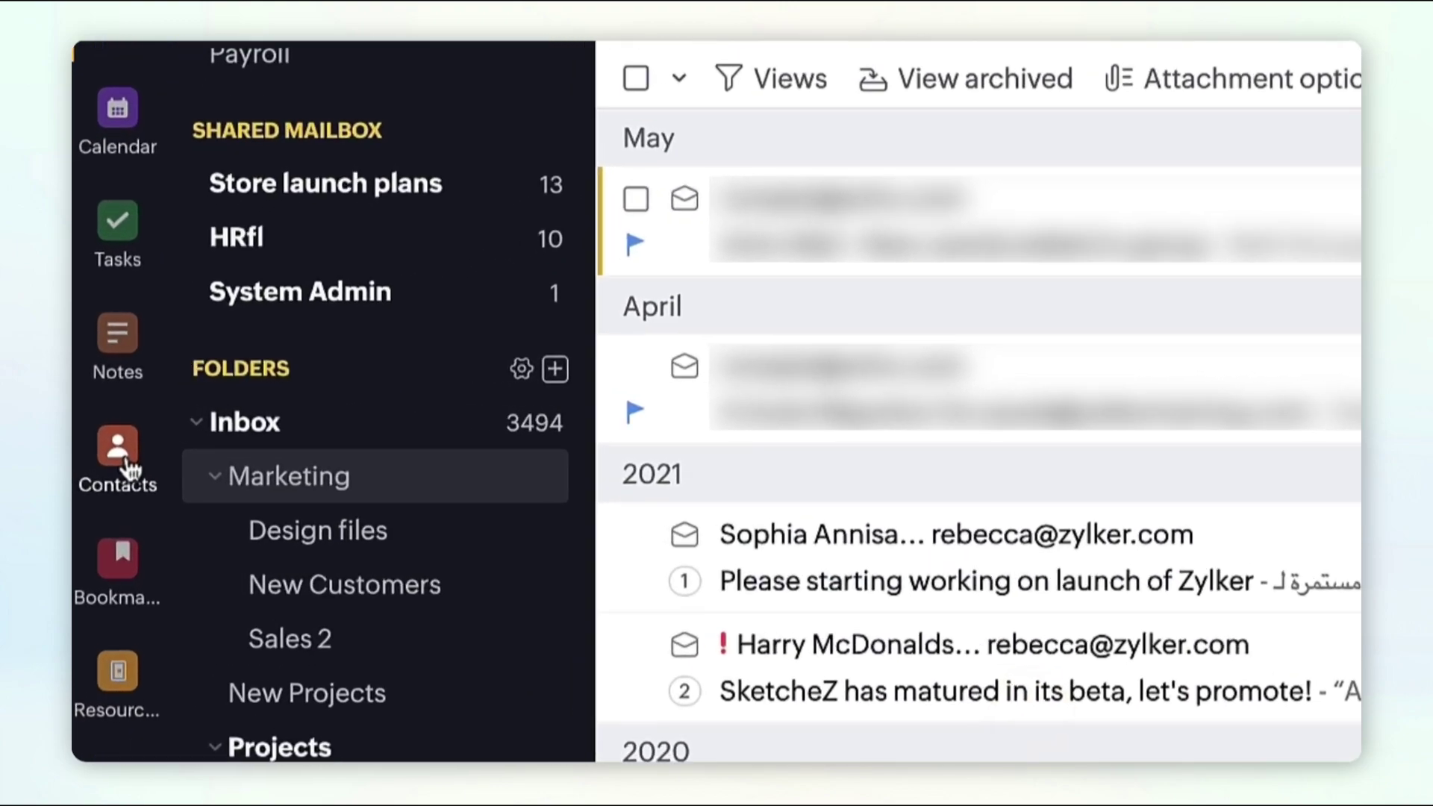
left_click(99, 450)
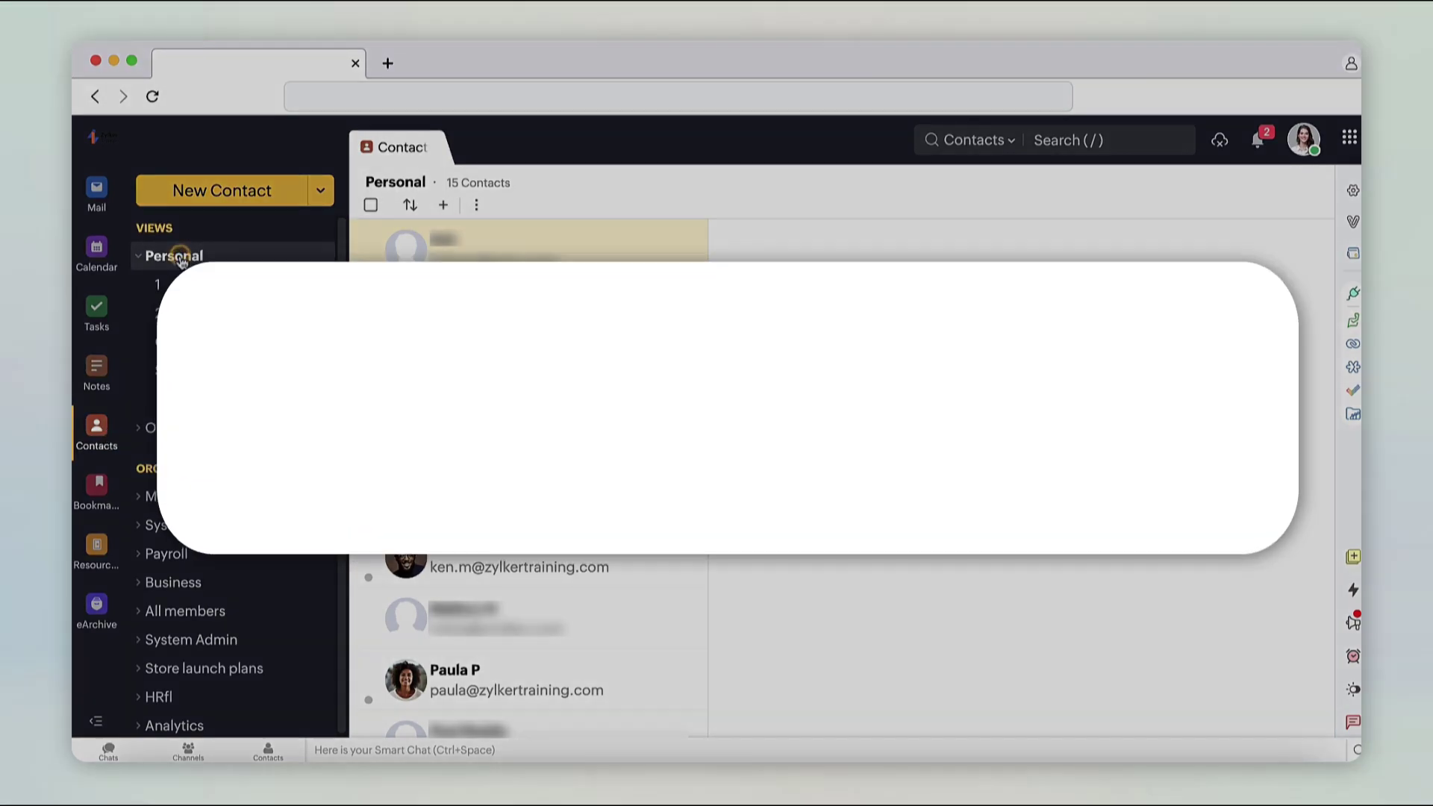
Step: Start an Import into Personal contacts from a Local File
left_click(180, 258)
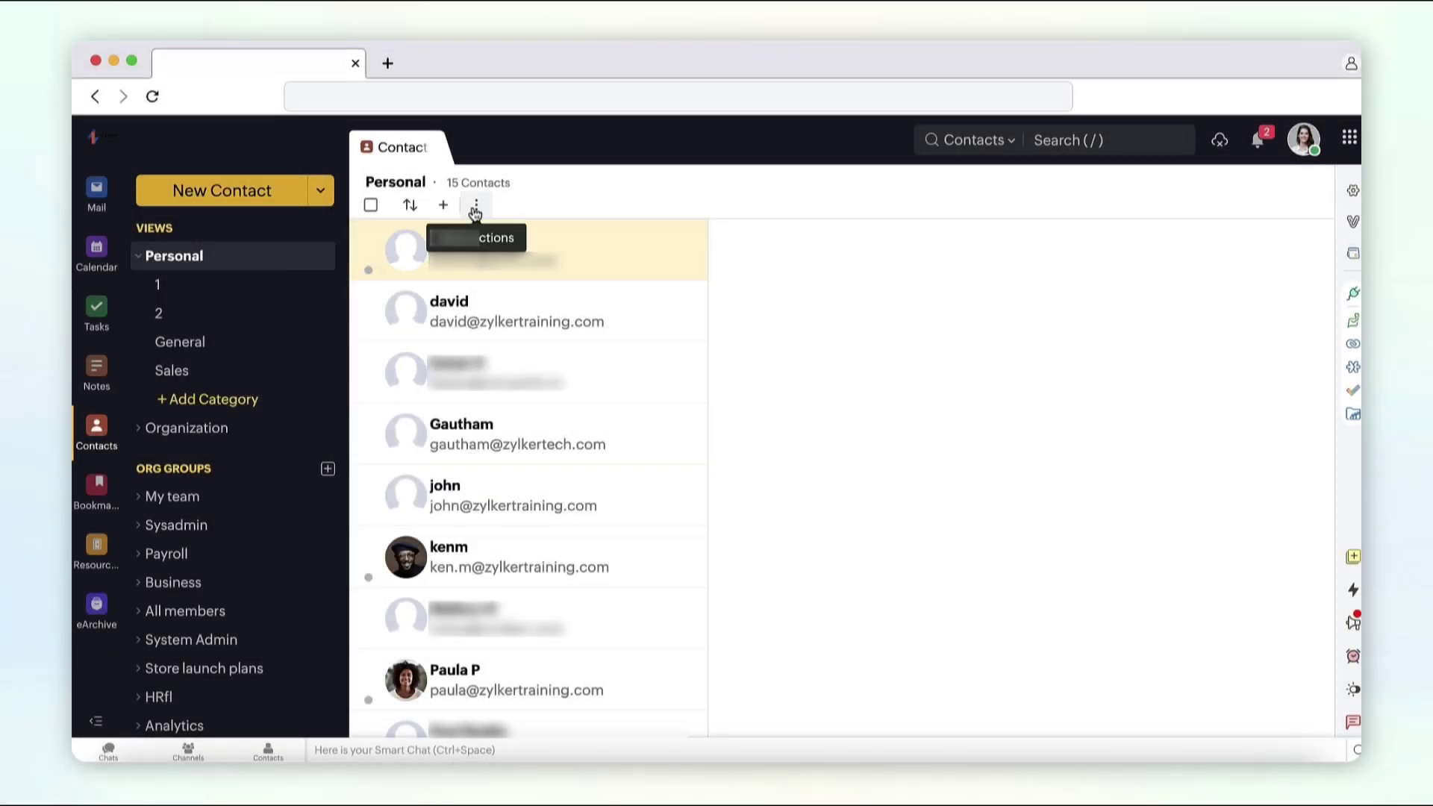
left_click(475, 207)
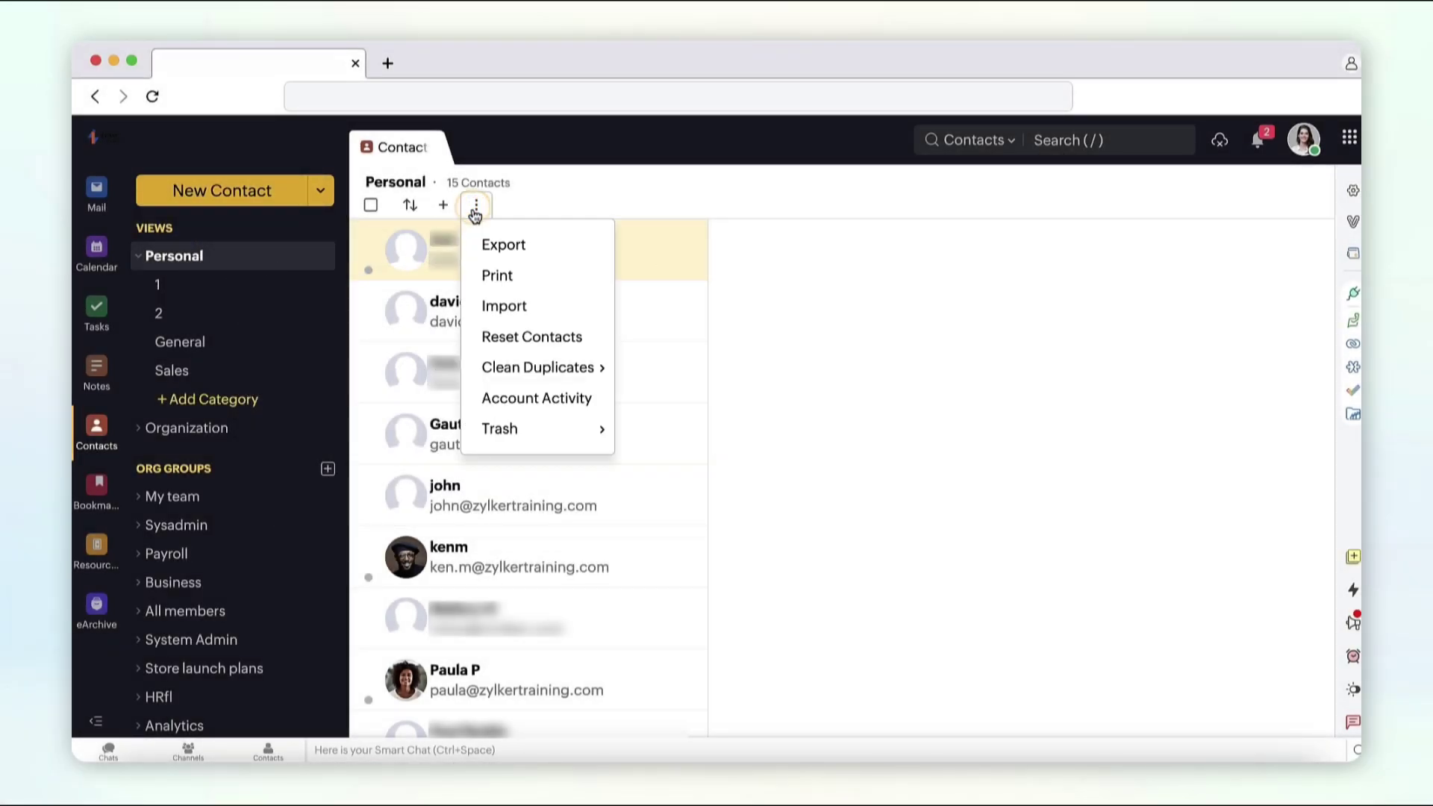
left_click(503, 307)
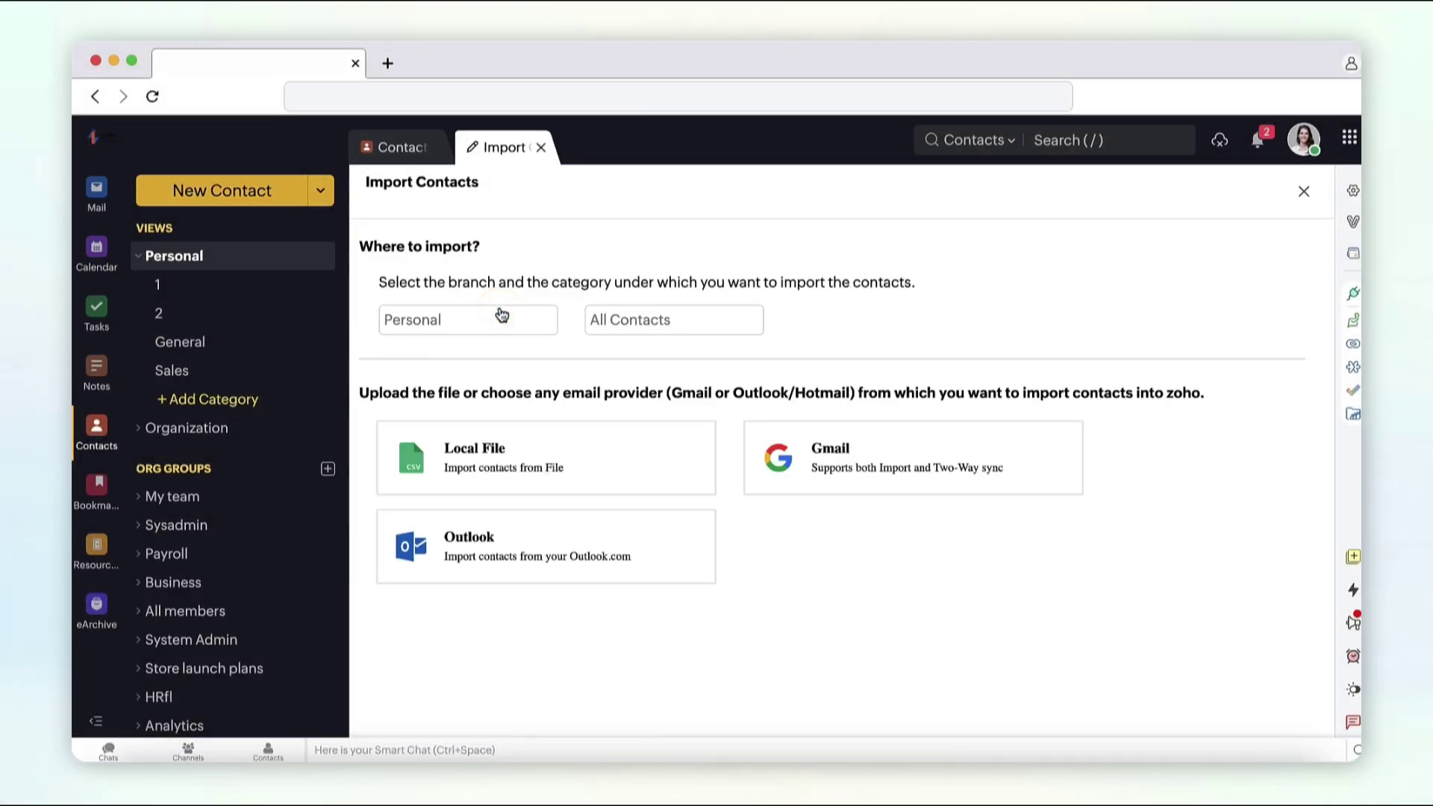
left_click(515, 457)
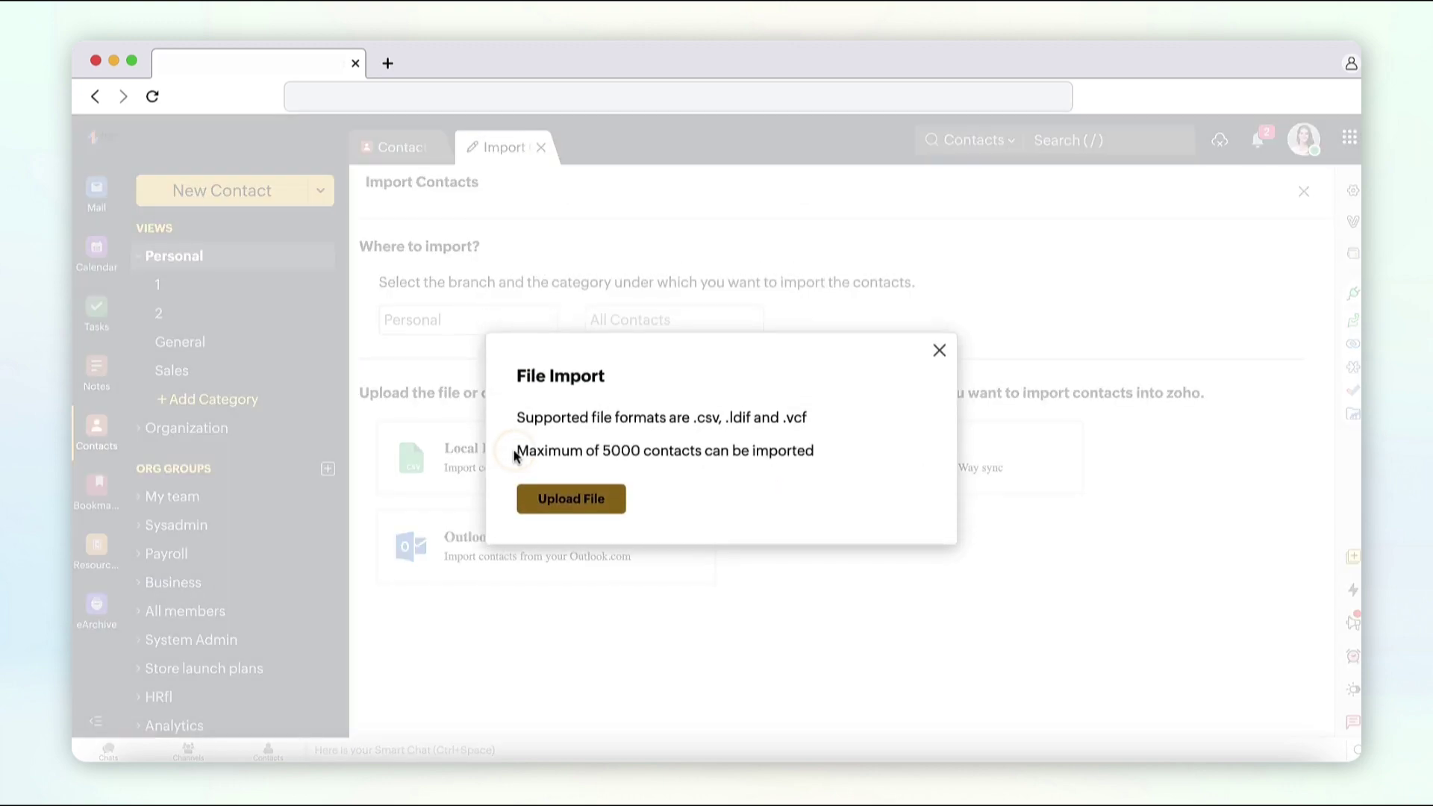
Step: Upload Zoho Contacts.csv and accept the field mapping, adding 1 of its 13 contacts
left_click(561, 504)
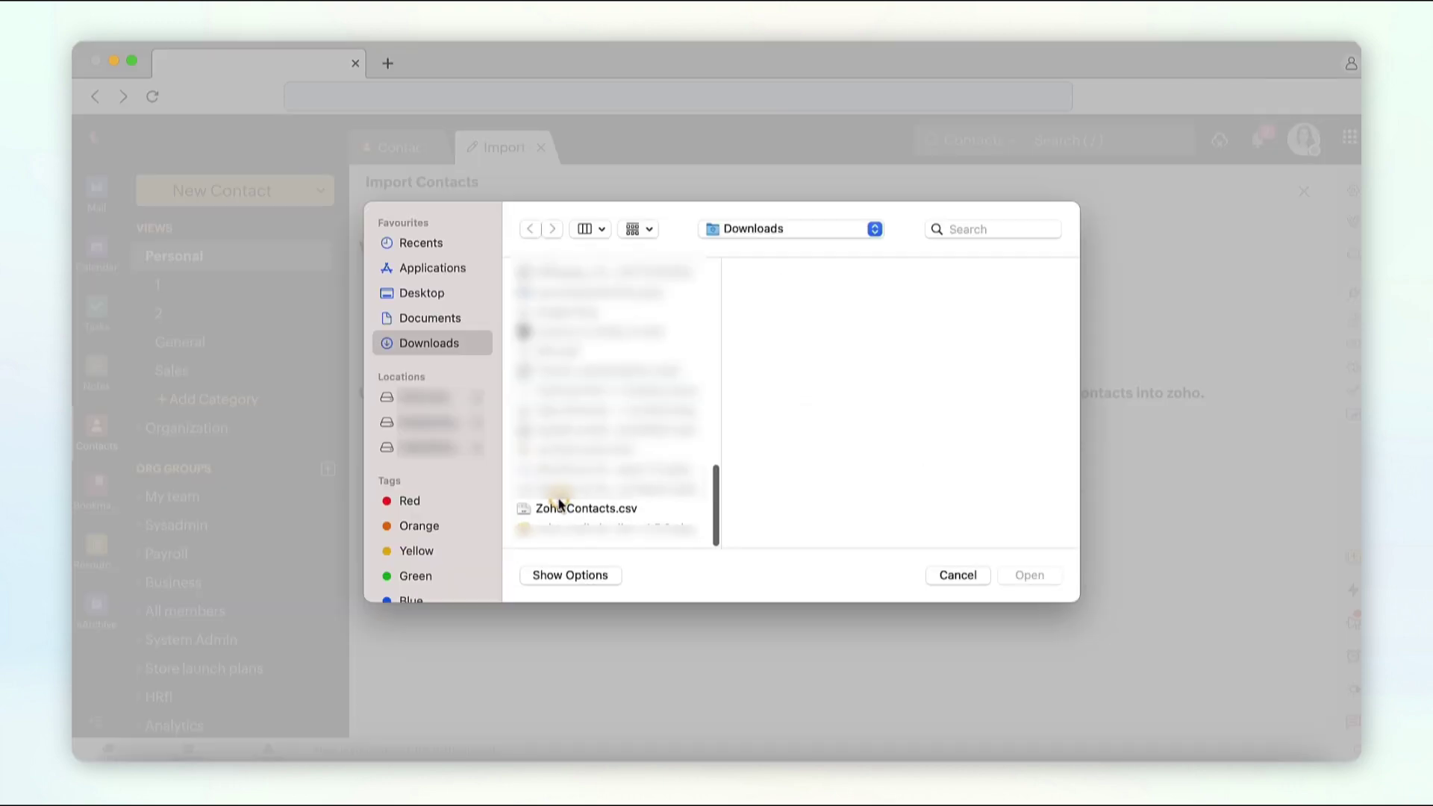
left_click(568, 512)
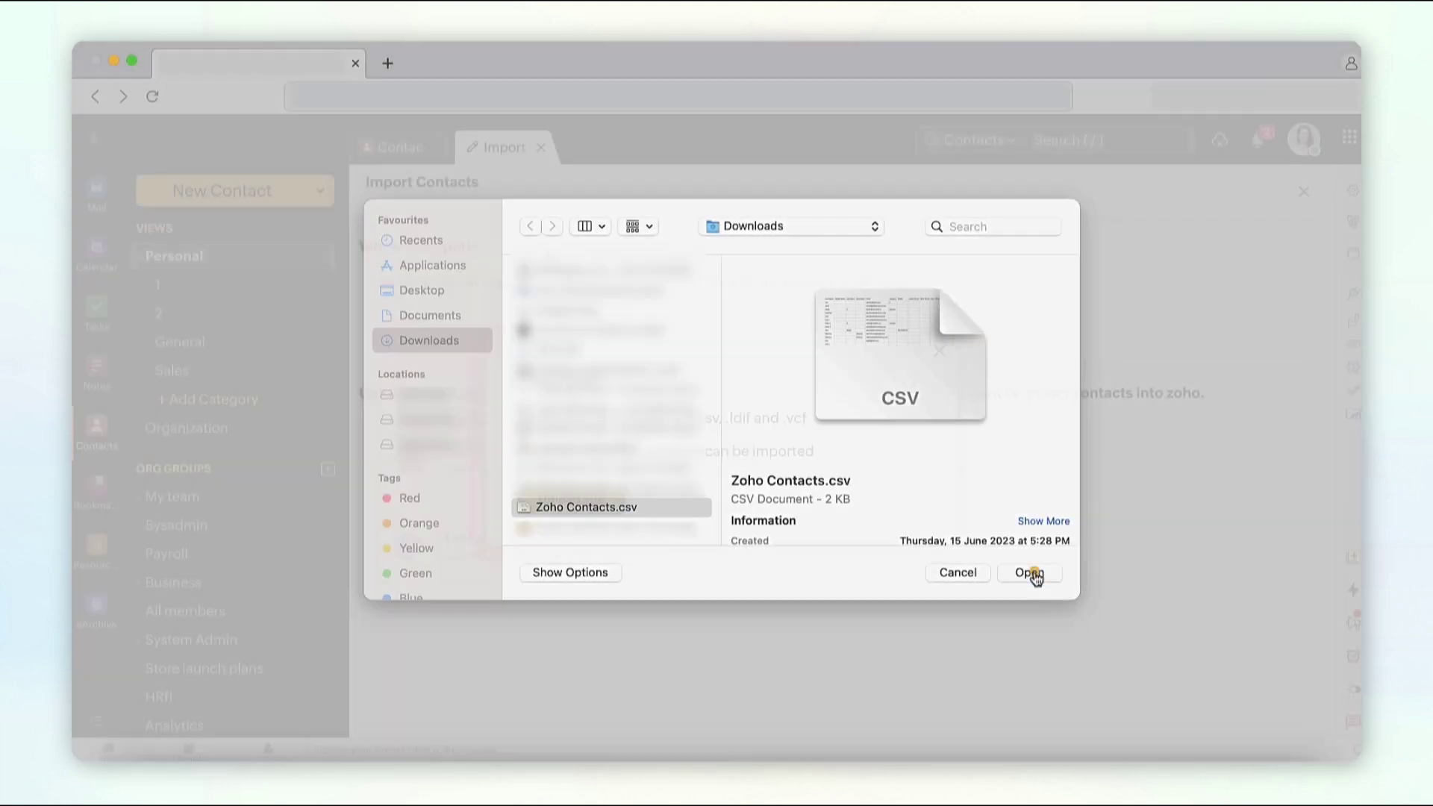
left_click(1033, 575)
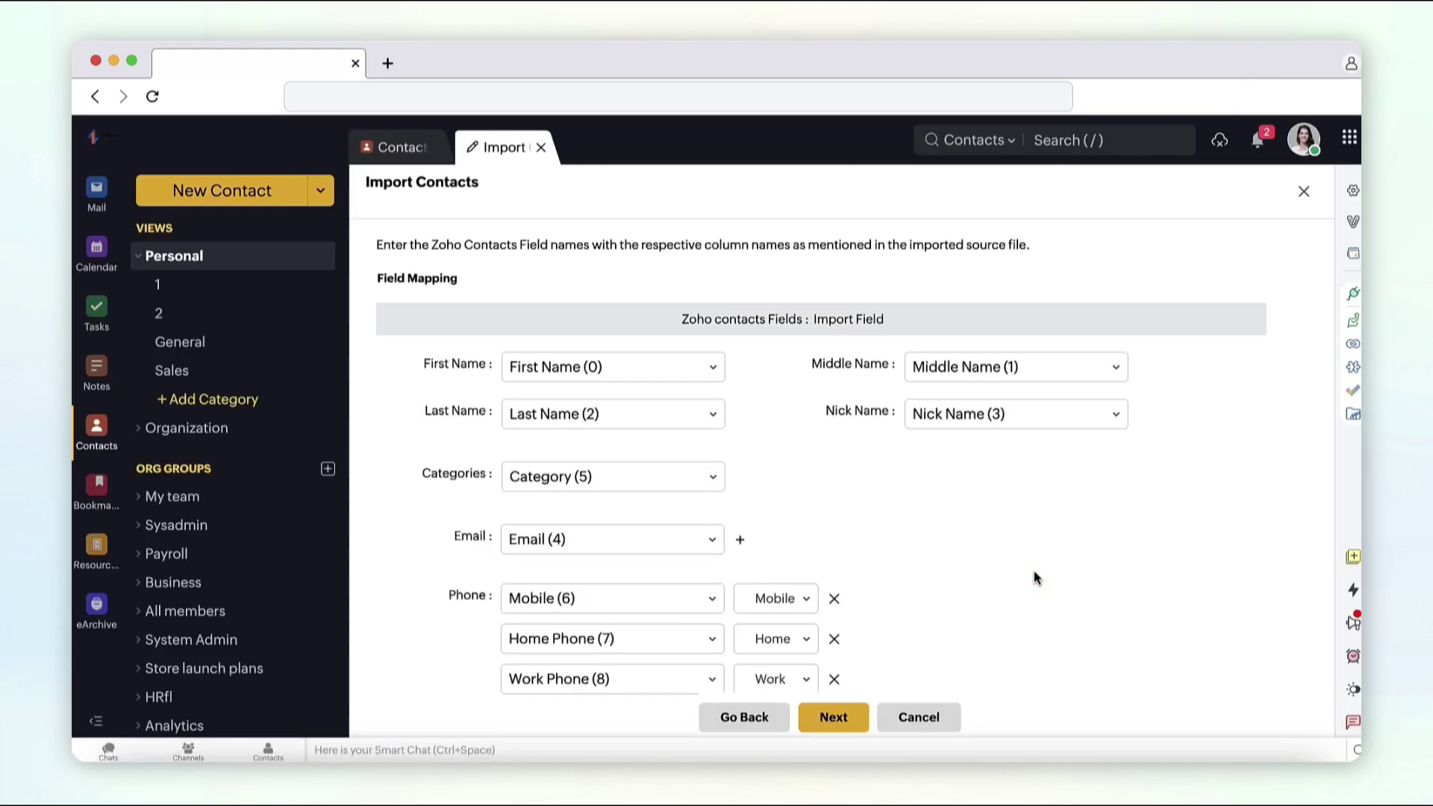
scroll(1035, 577, "down", 5)
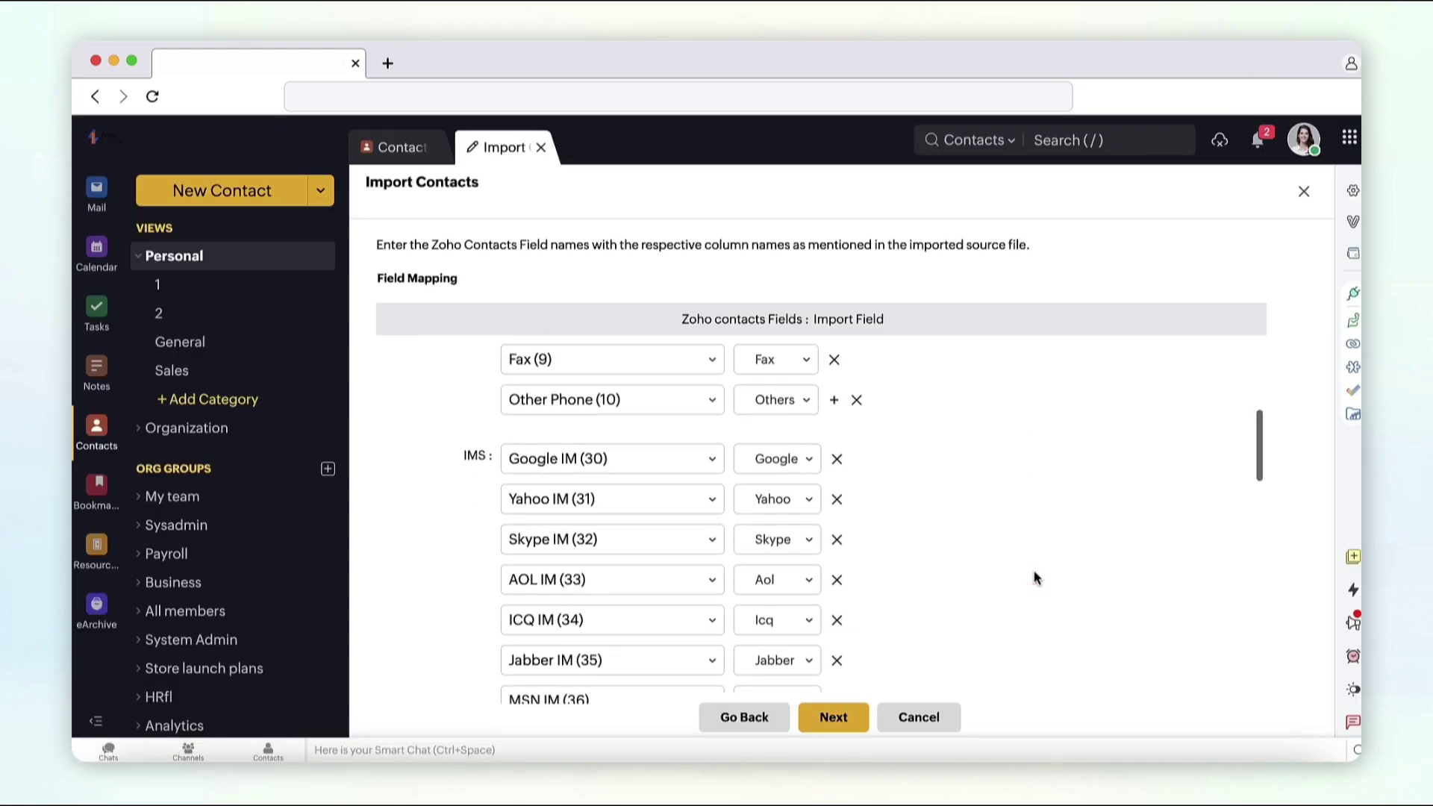
scroll(1035, 577, "down", 6)
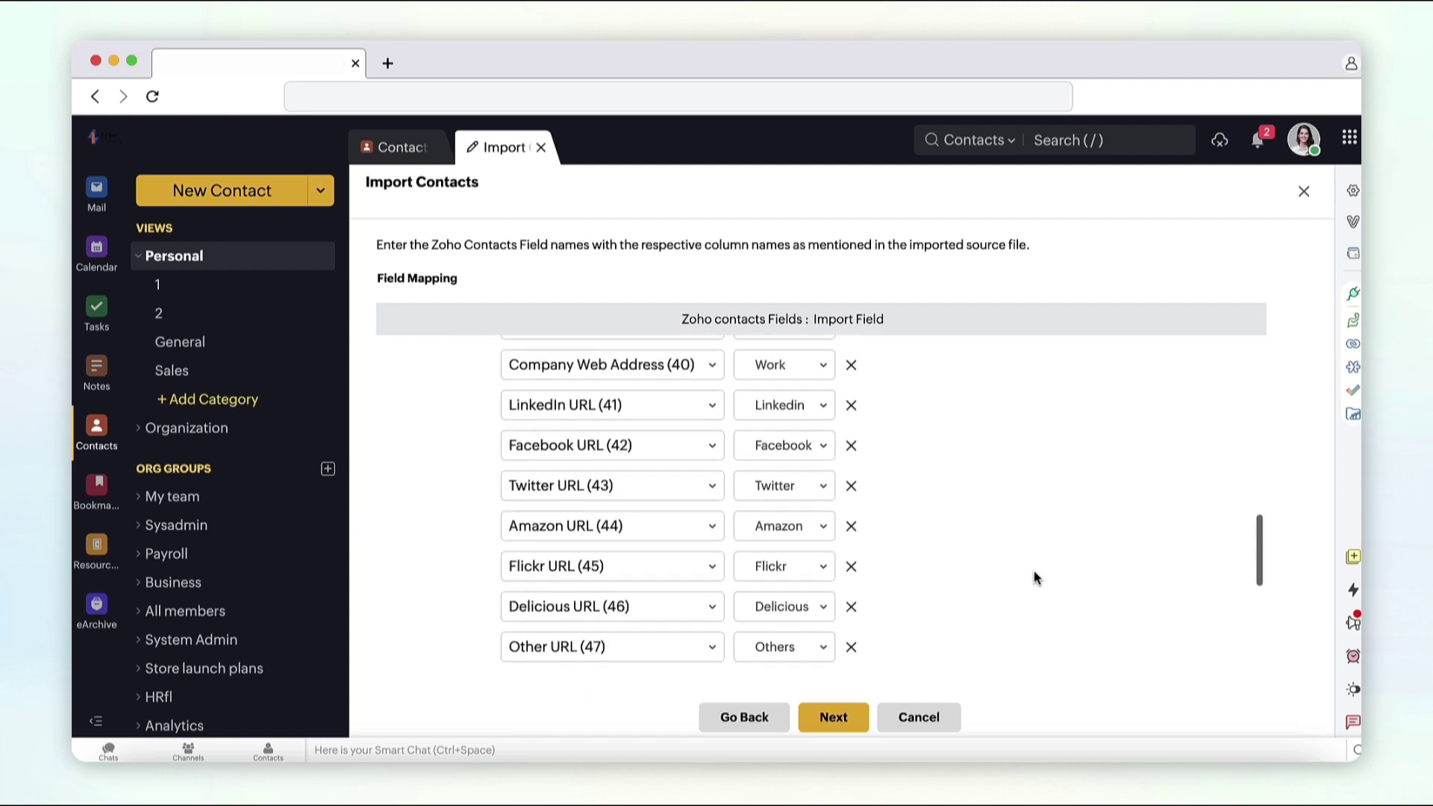
left_click(843, 727)
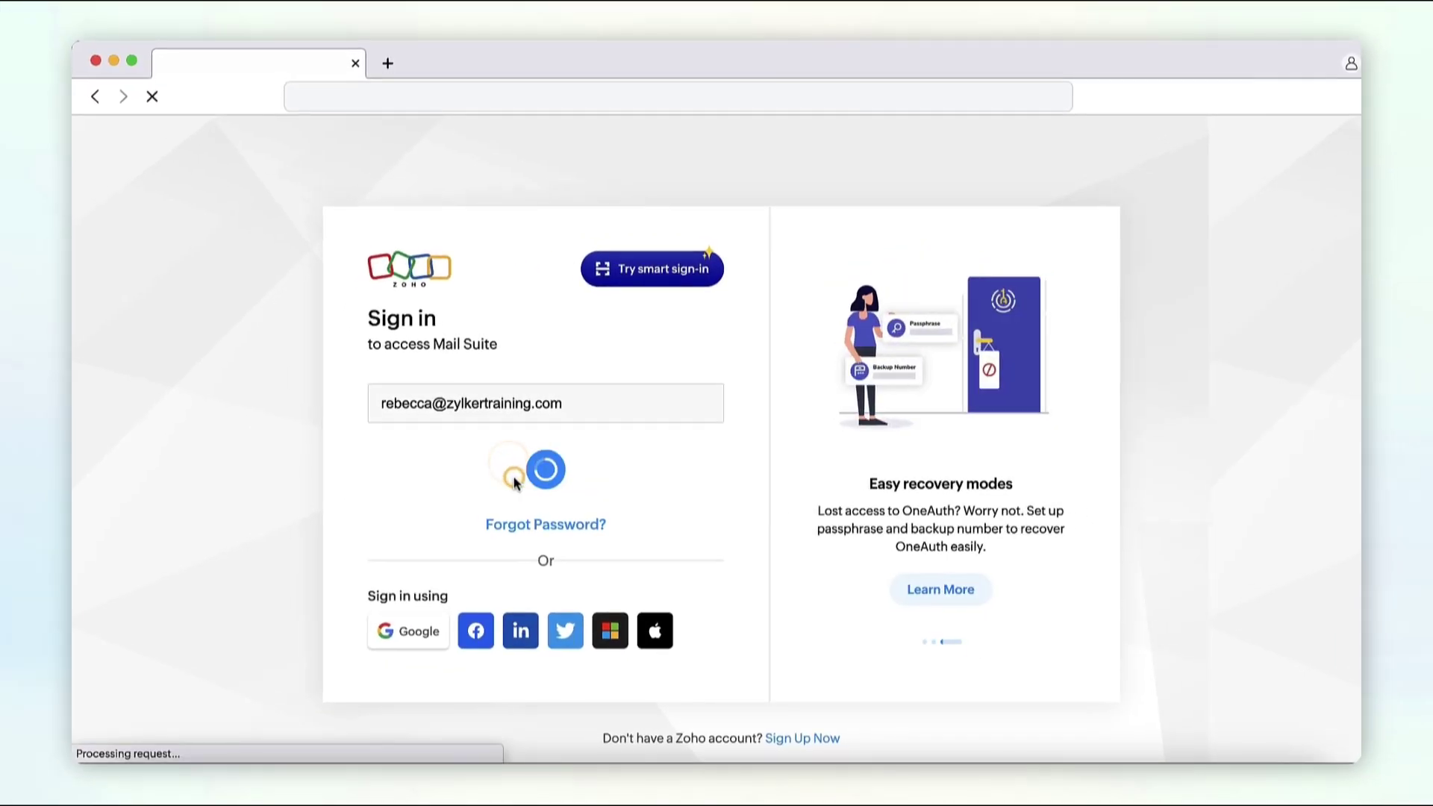
Step: Sign in with the password and open the Personal contacts list
type("********")
left_click(557, 566)
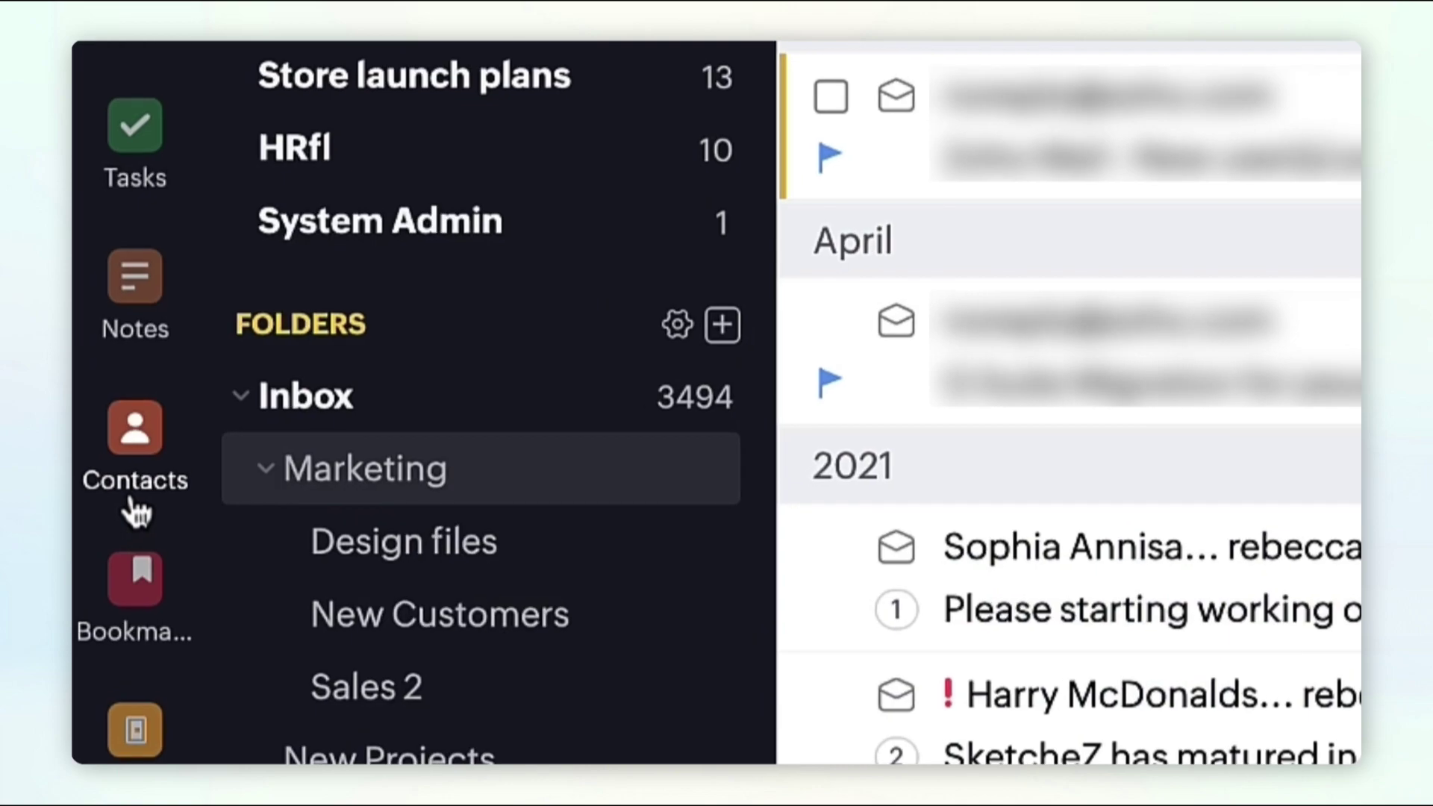
left_click(95, 454)
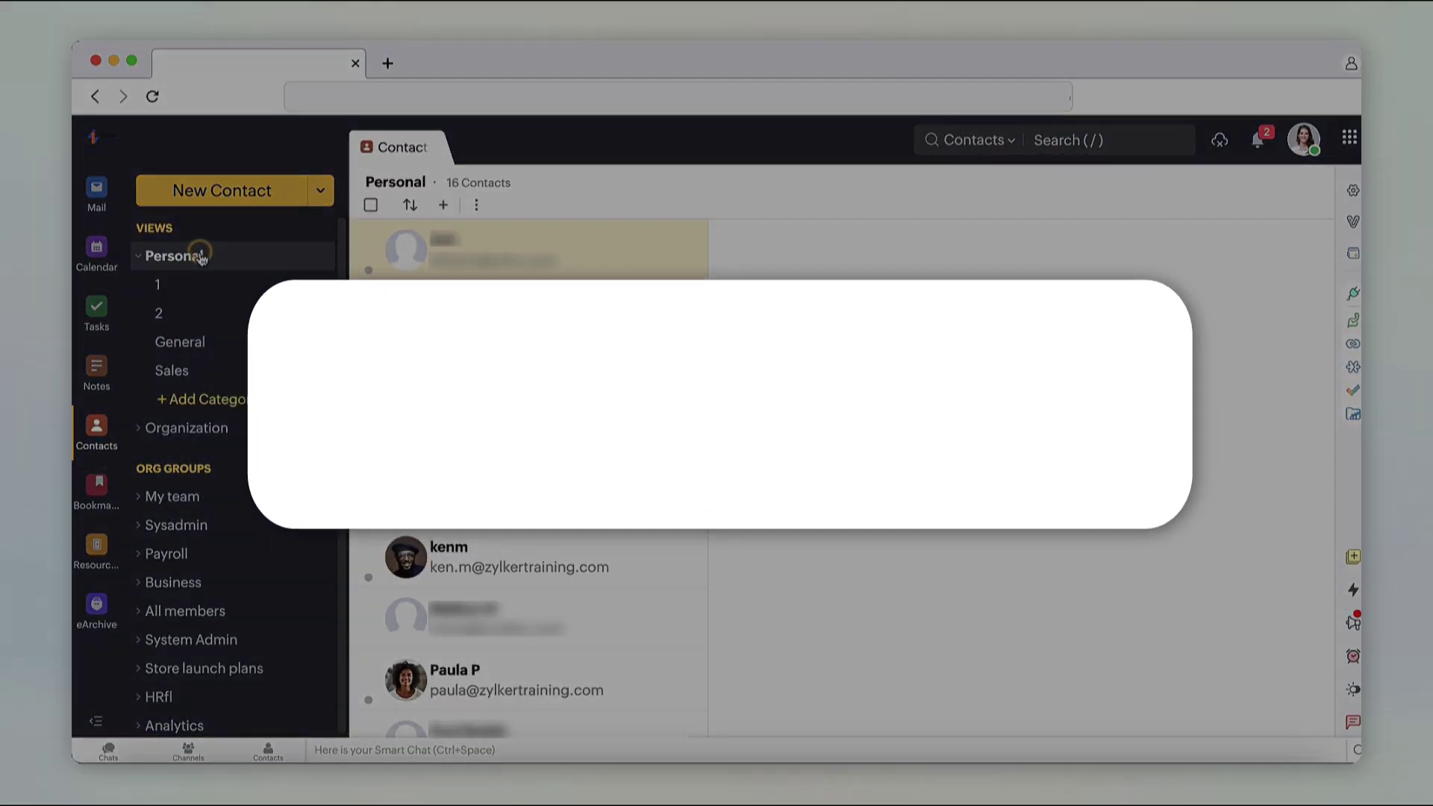
left_click(200, 256)
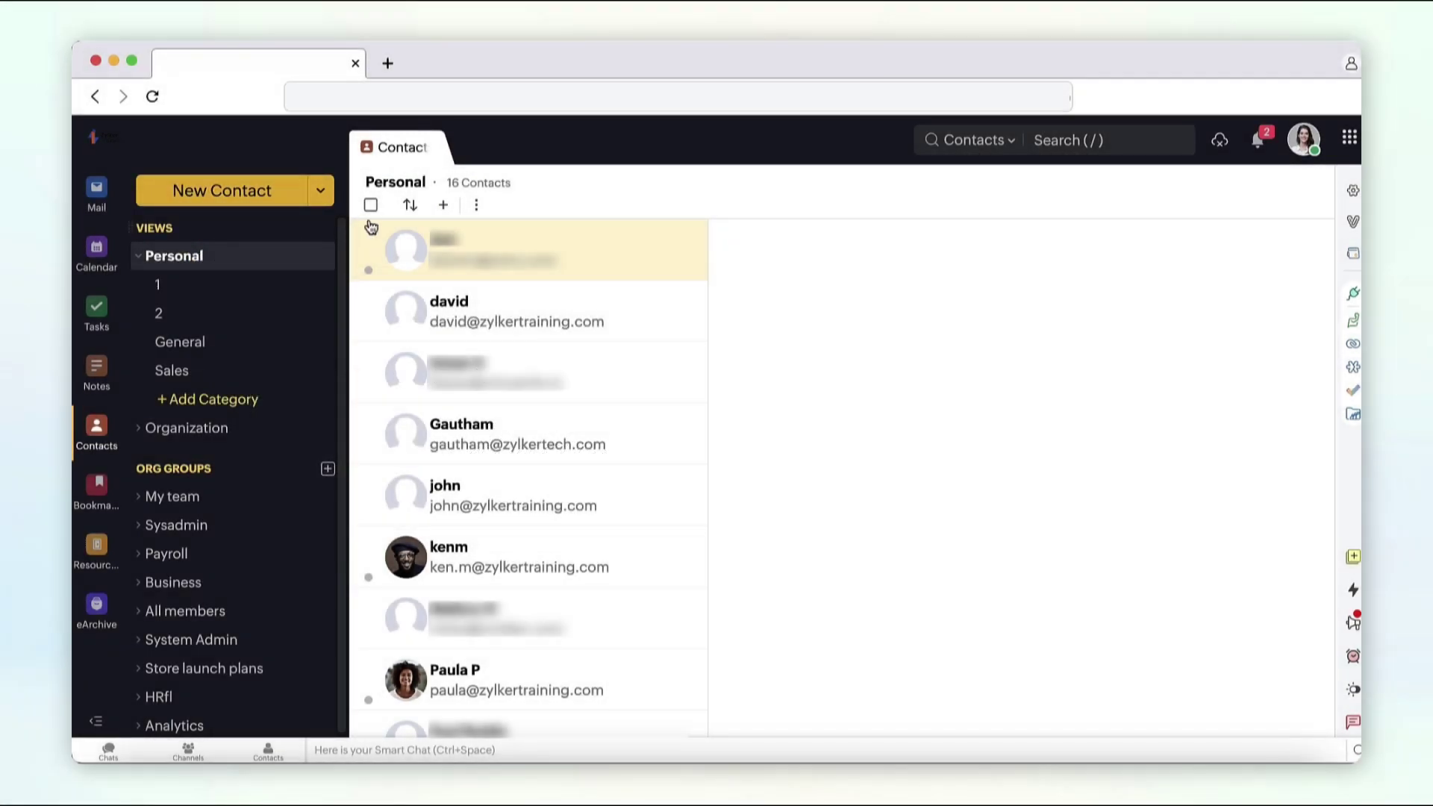
Step: Start a one-time Gmail contacts import, agree to the terms, and choose the Google account
left_click(479, 205)
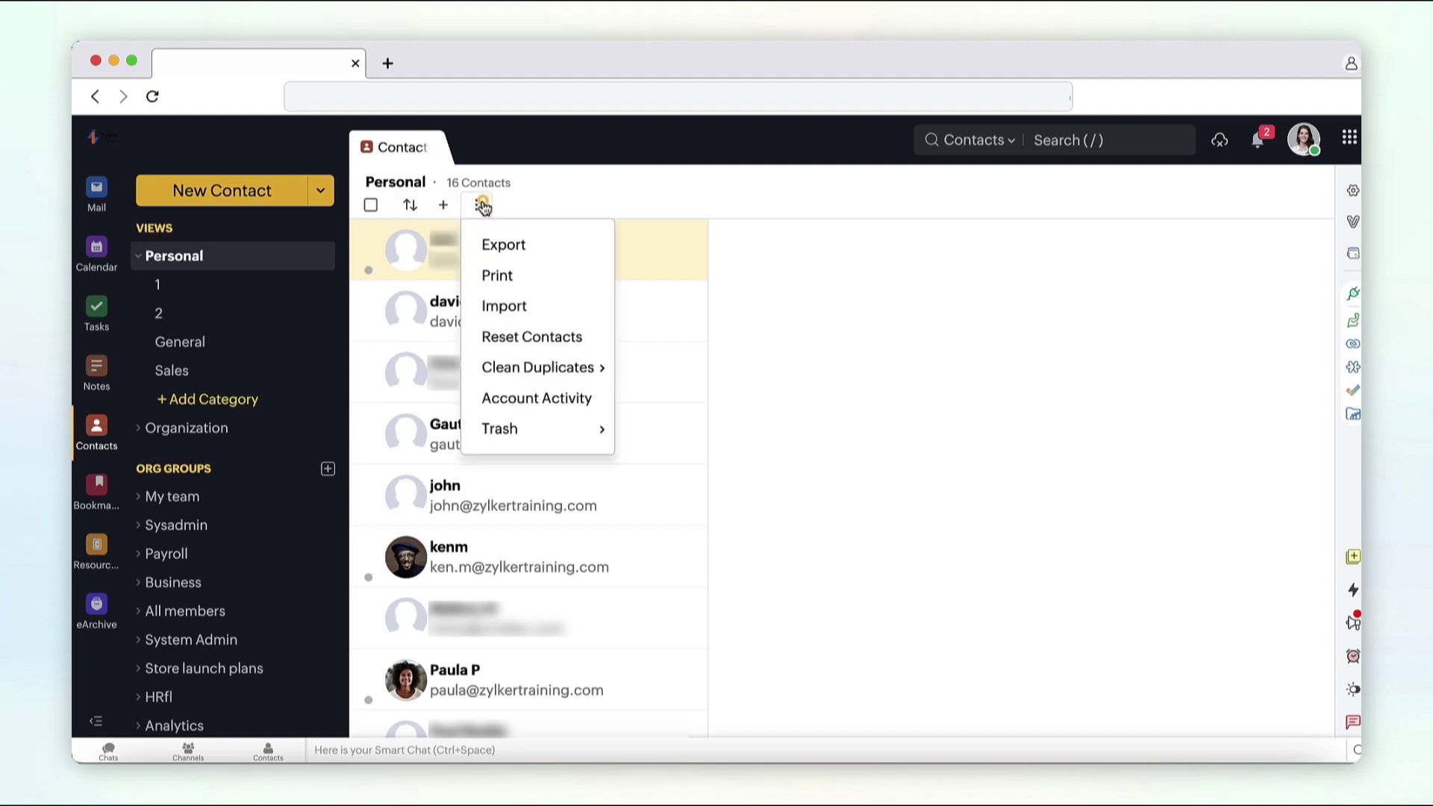
left_click(504, 304)
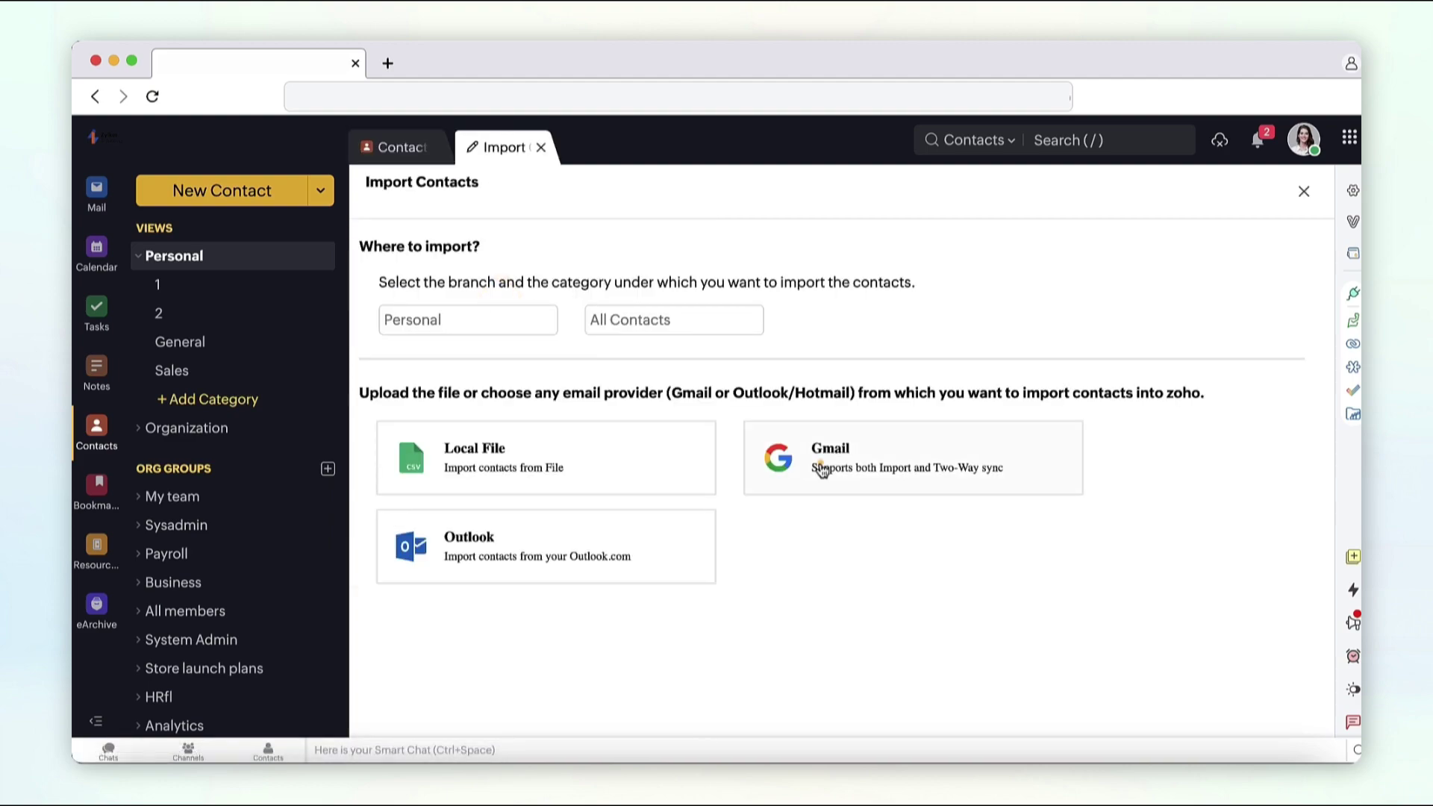
left_click(821, 469)
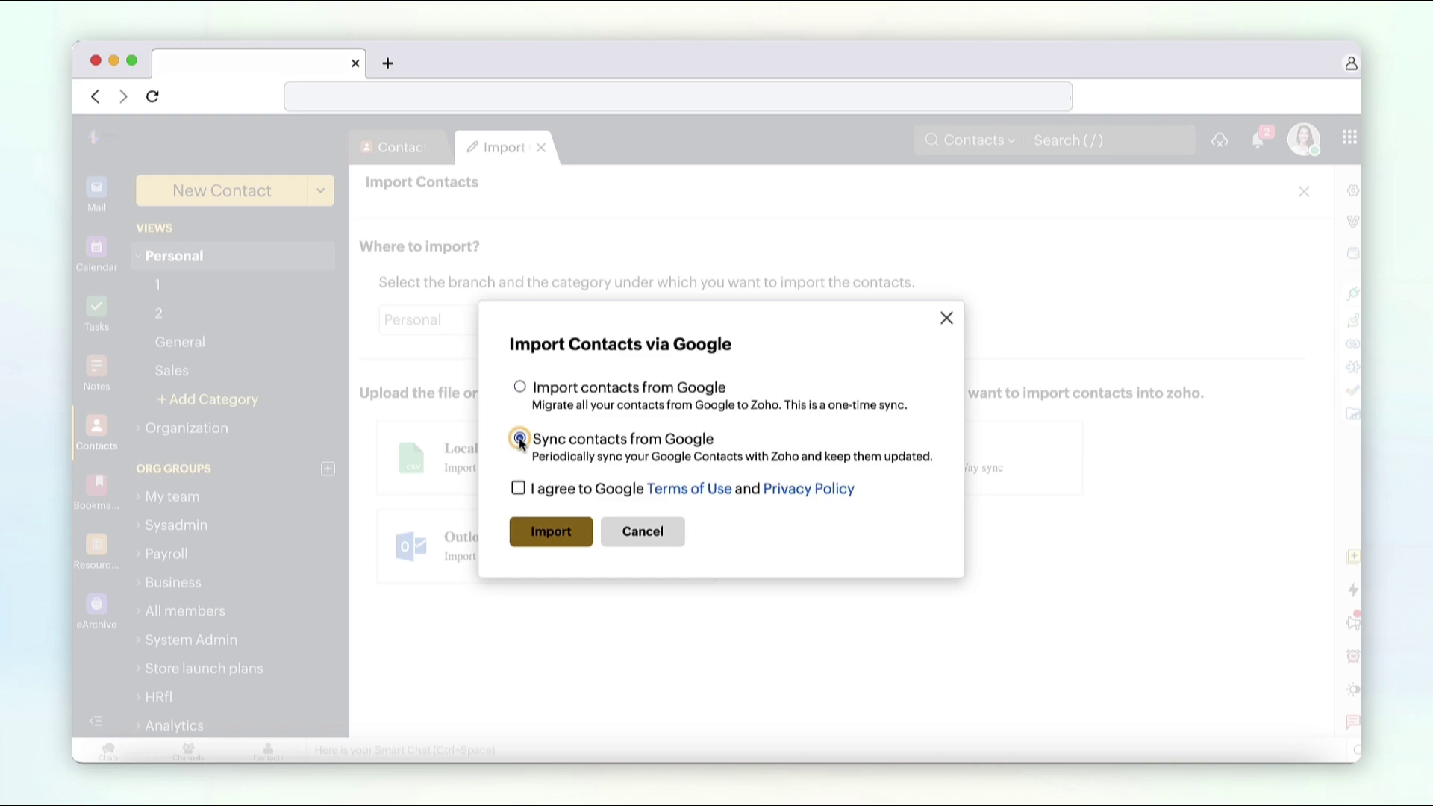
left_click(519, 386)
left_click(518, 489)
left_click(548, 535)
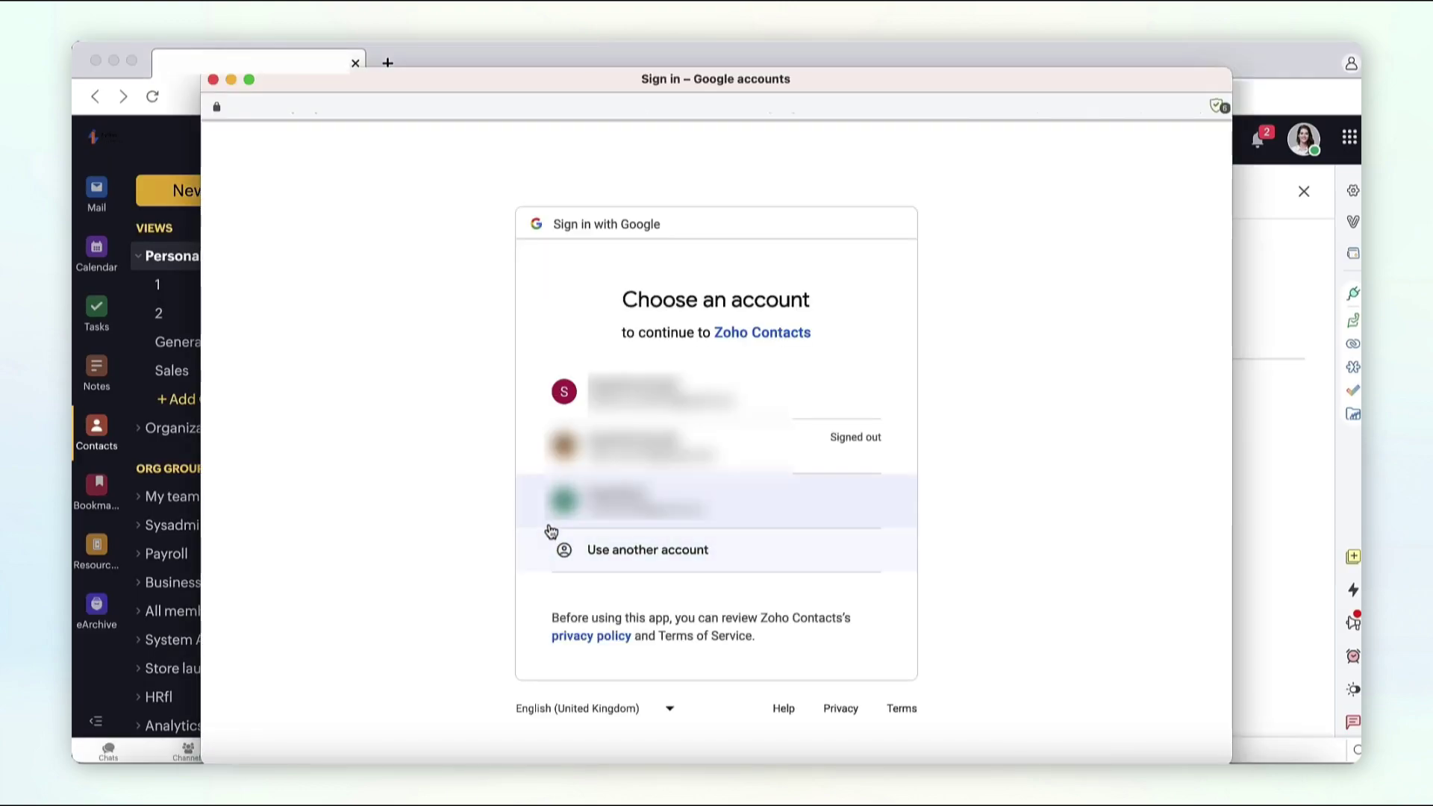
left_click(552, 392)
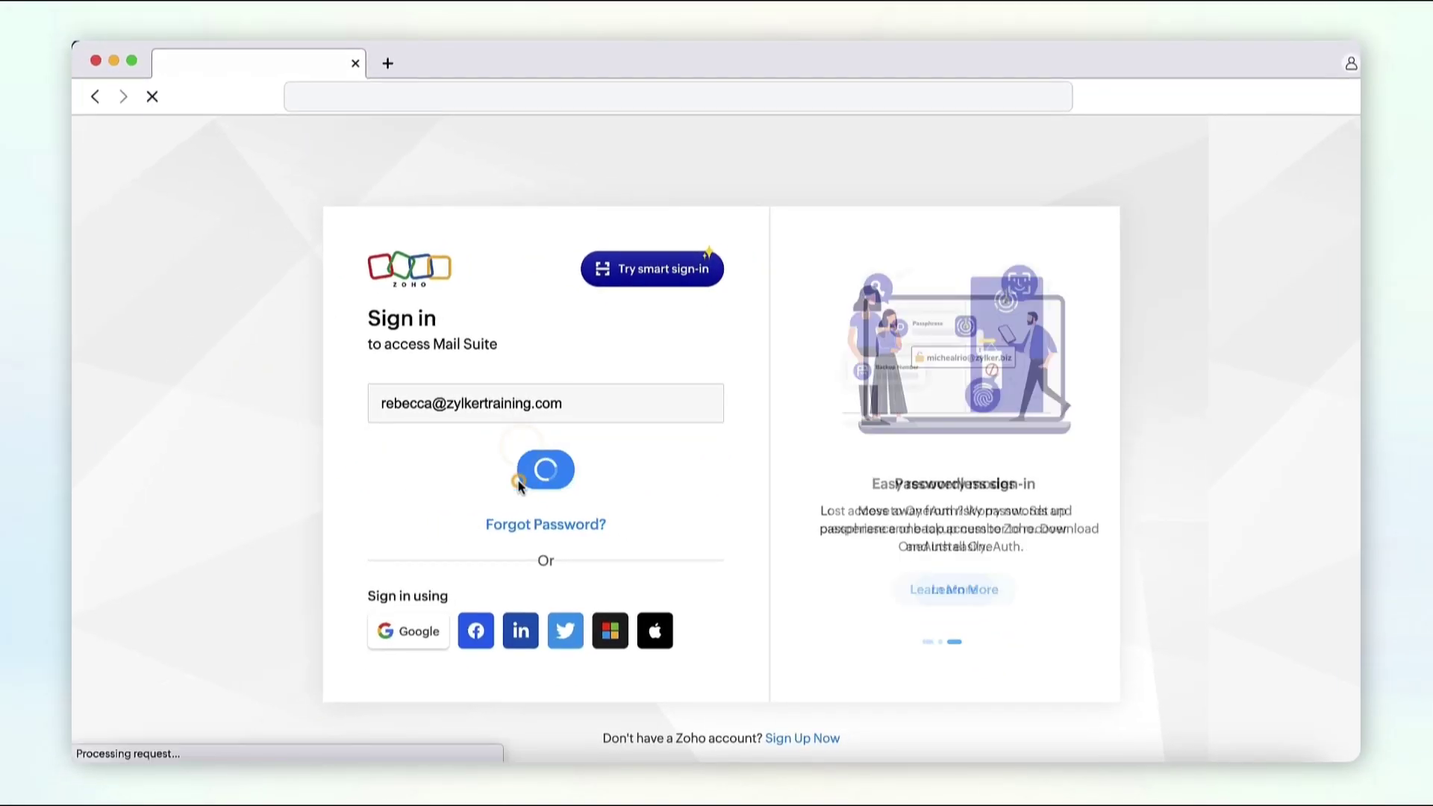
Step: Sign in, return to Contacts, and open sort options for the 16-contact list
left_click(526, 564)
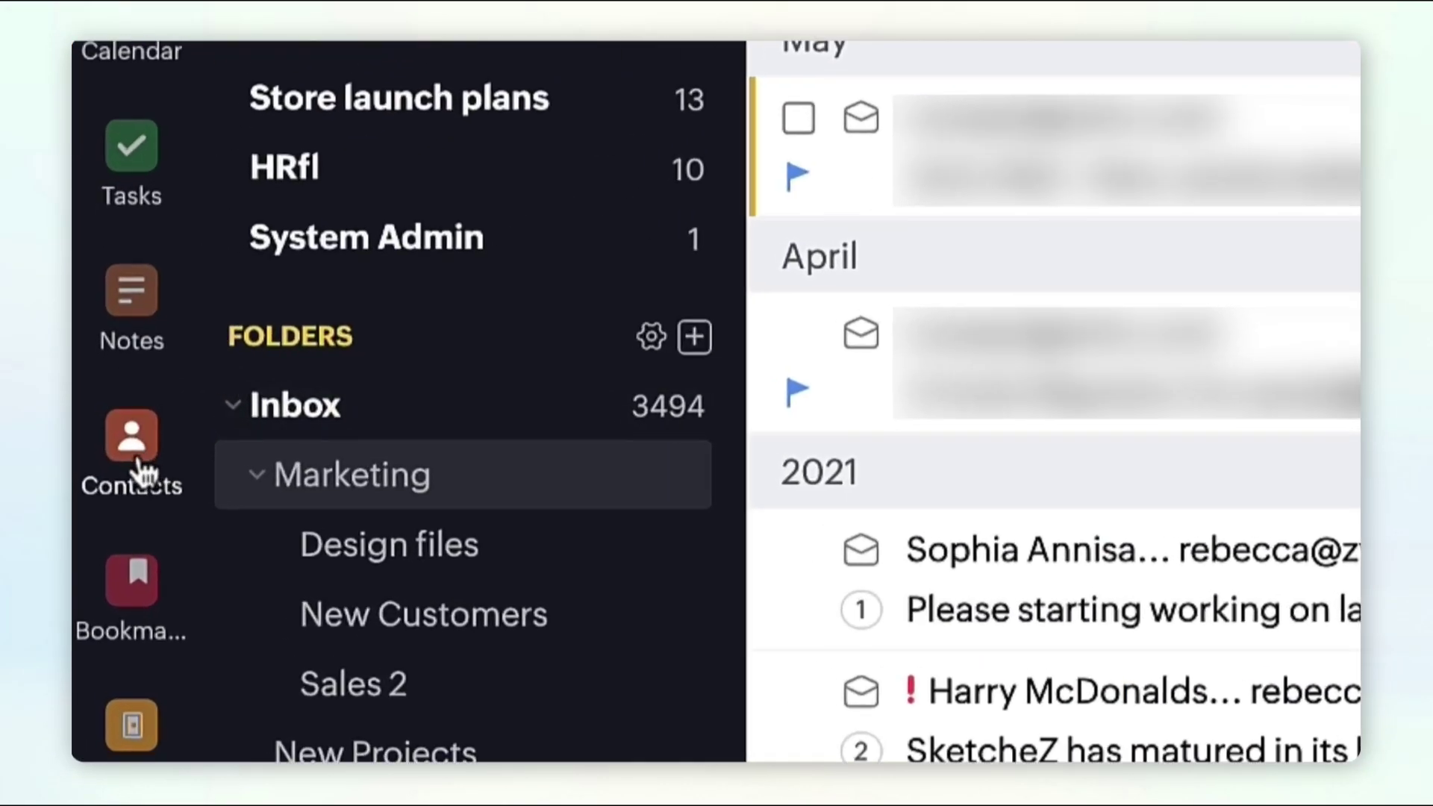
left_click(141, 471)
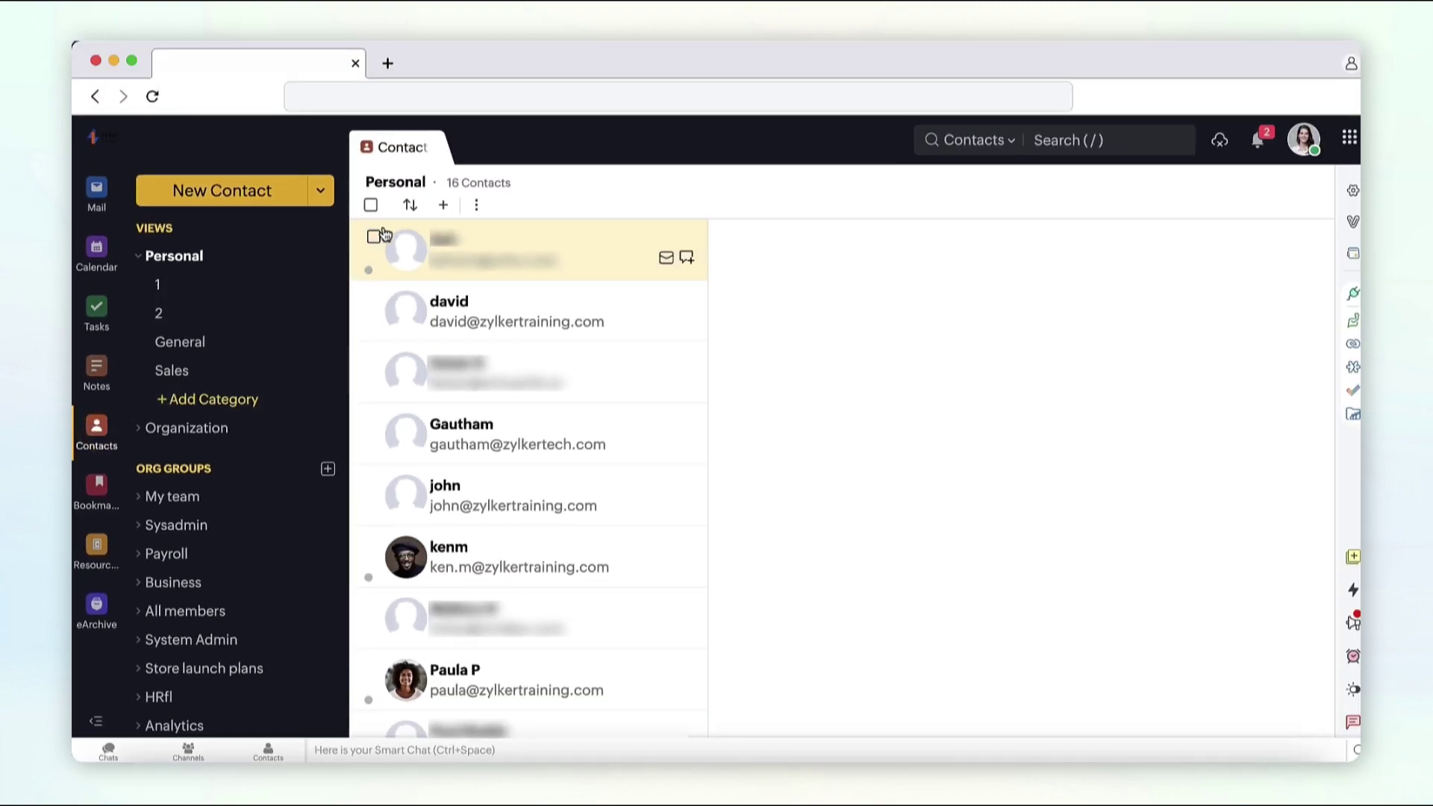
left_click(410, 209)
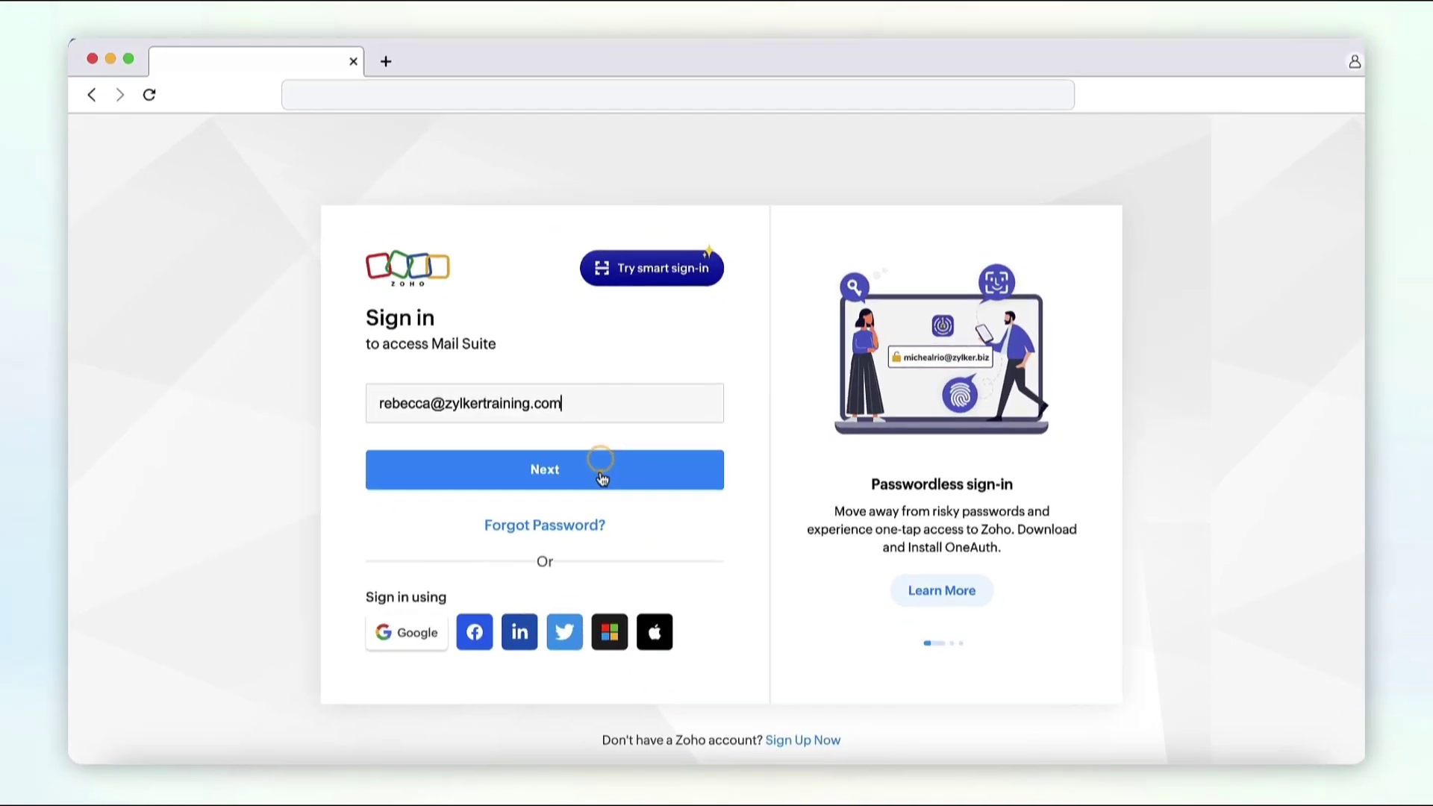
Step: Sign in with the password, open Contacts, and tick the first Personal contact
left_click(602, 470)
type("********")
left_click(594, 560)
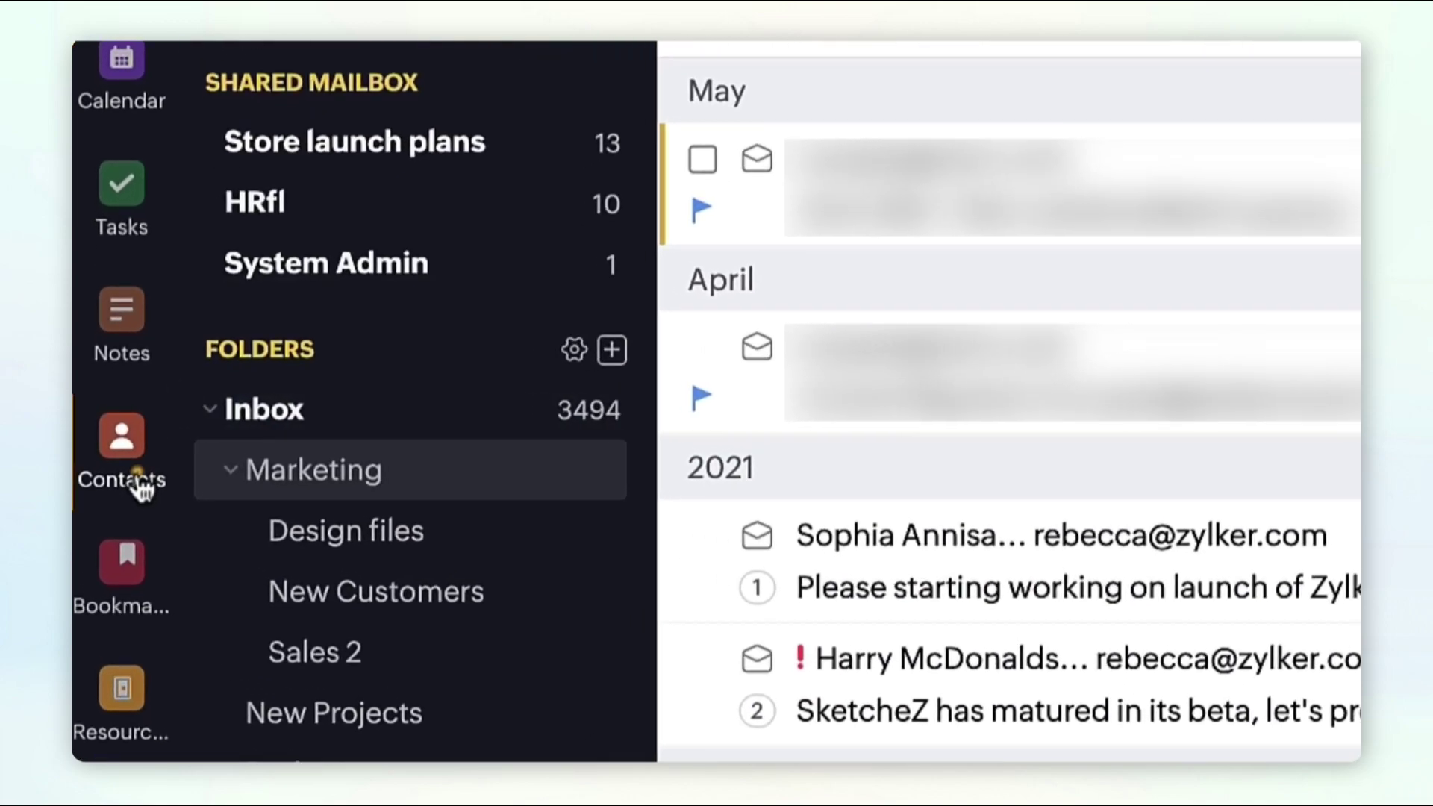
left_click(101, 407)
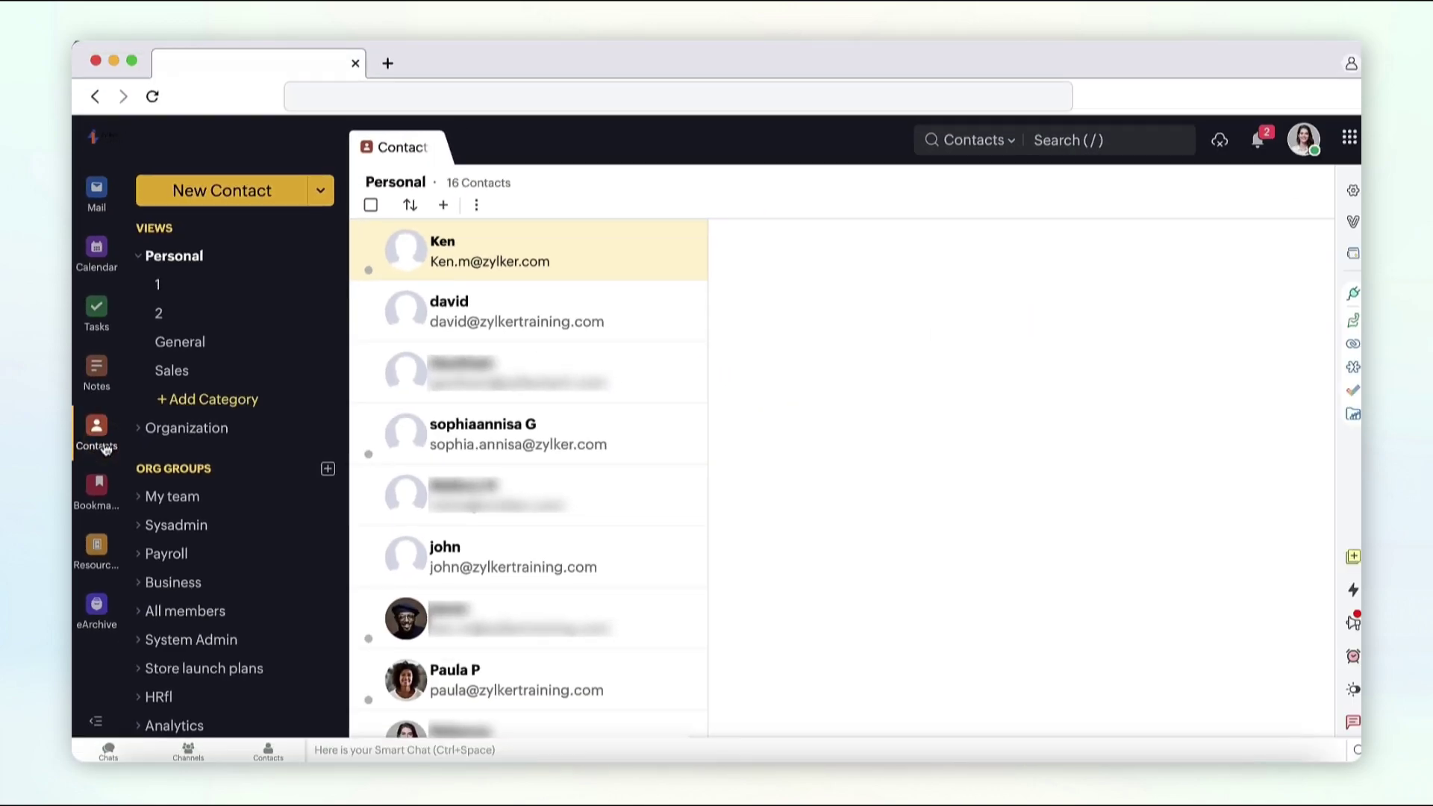
left_click(374, 237)
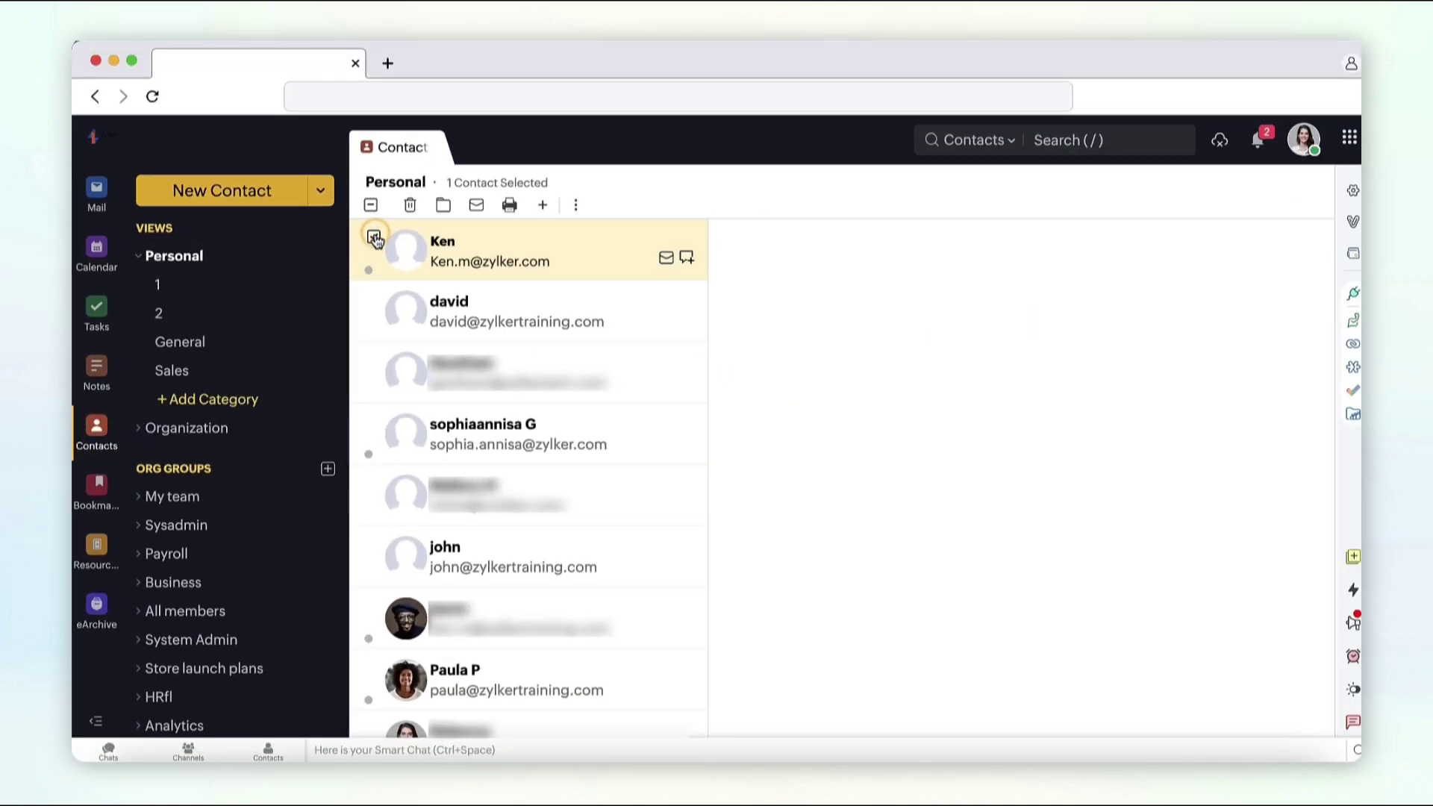